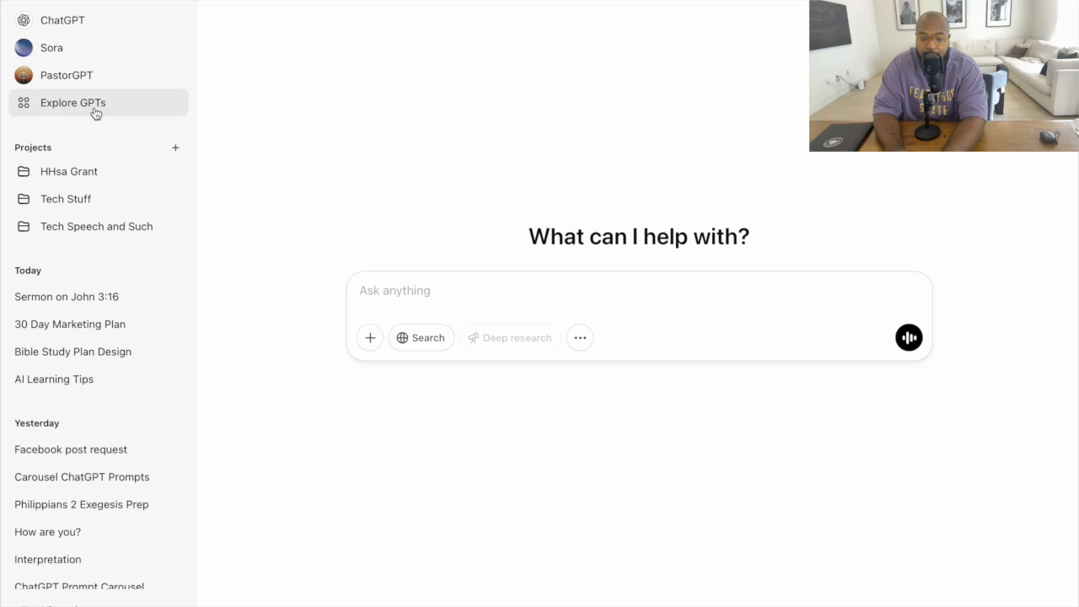
Search the GPT directory for "pastorgpt" and open the details of PastorGPT
click(523, 148)
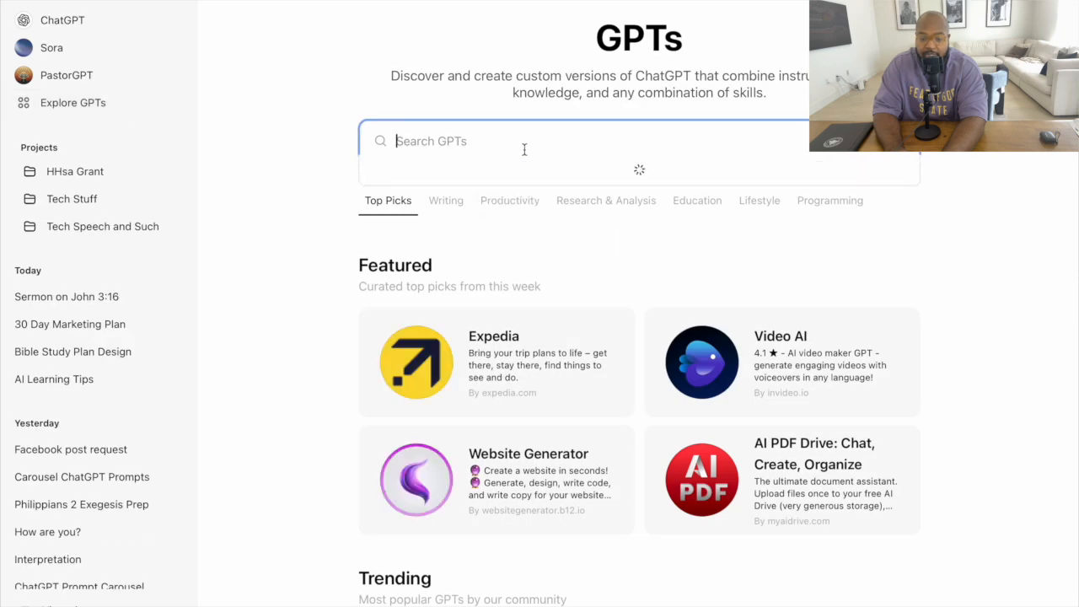
text(pastorgpt)
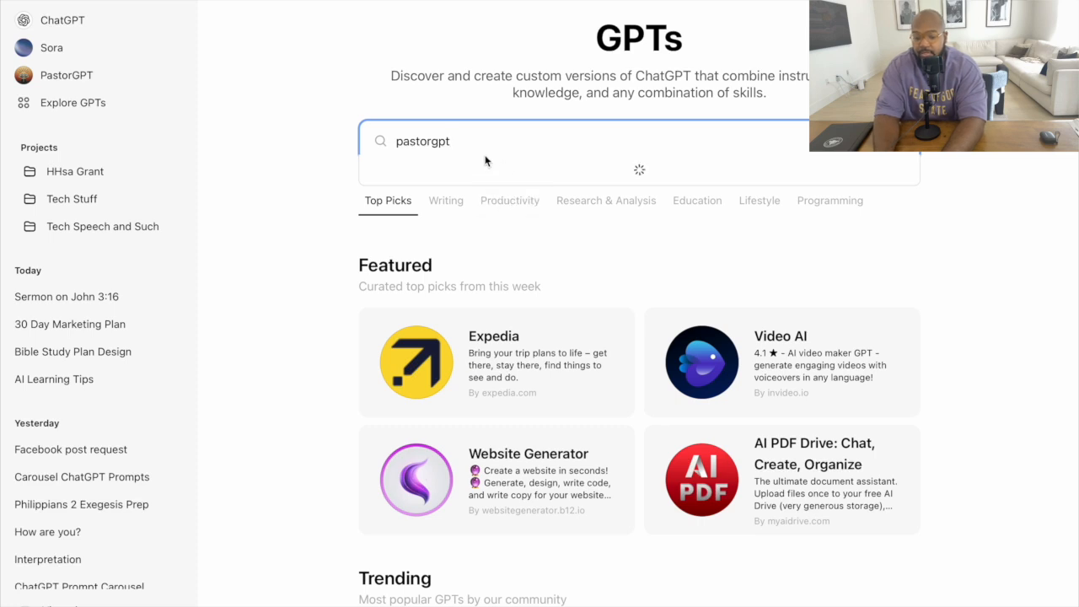
click(464, 202)
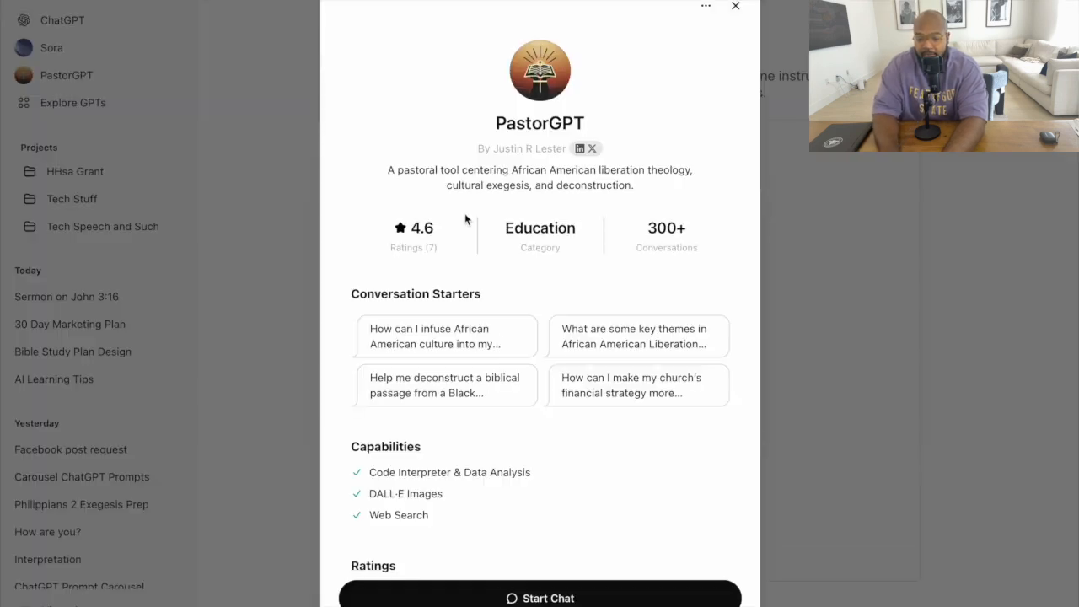
Look through PastorGPT's capabilities and ratings, and start a chat with it
scroll(463, 417, down, 5)
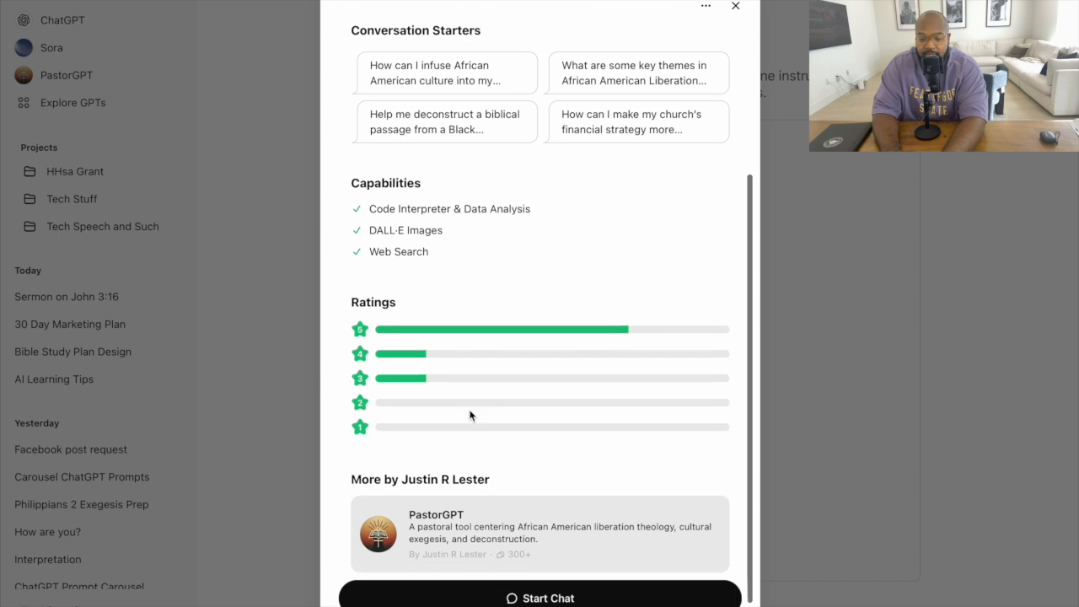
scroll(469, 415, up, 2)
scroll(468, 414, up, 3)
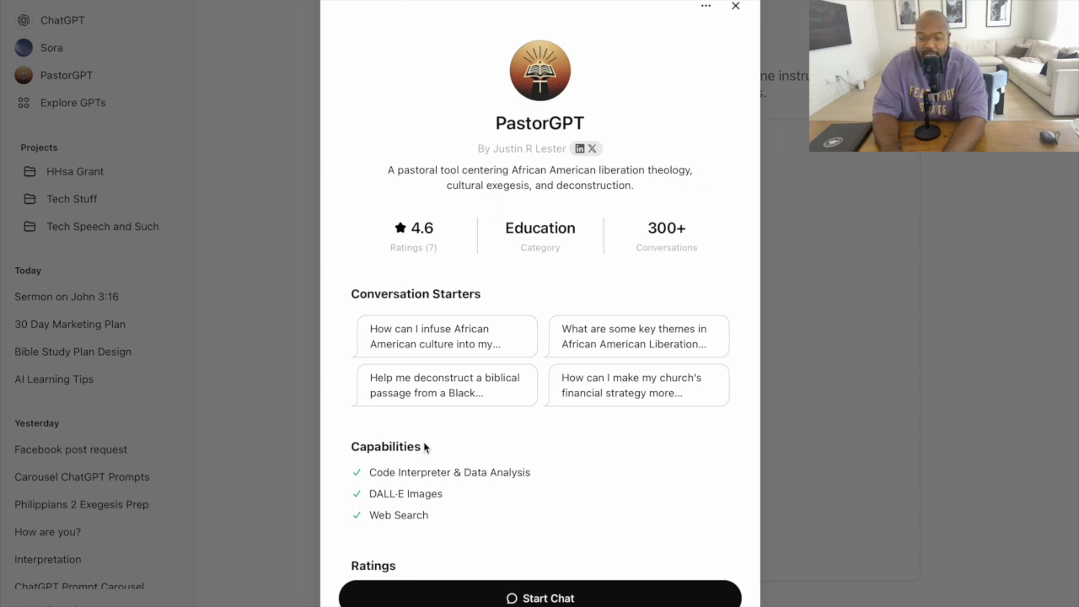
click(540, 598)
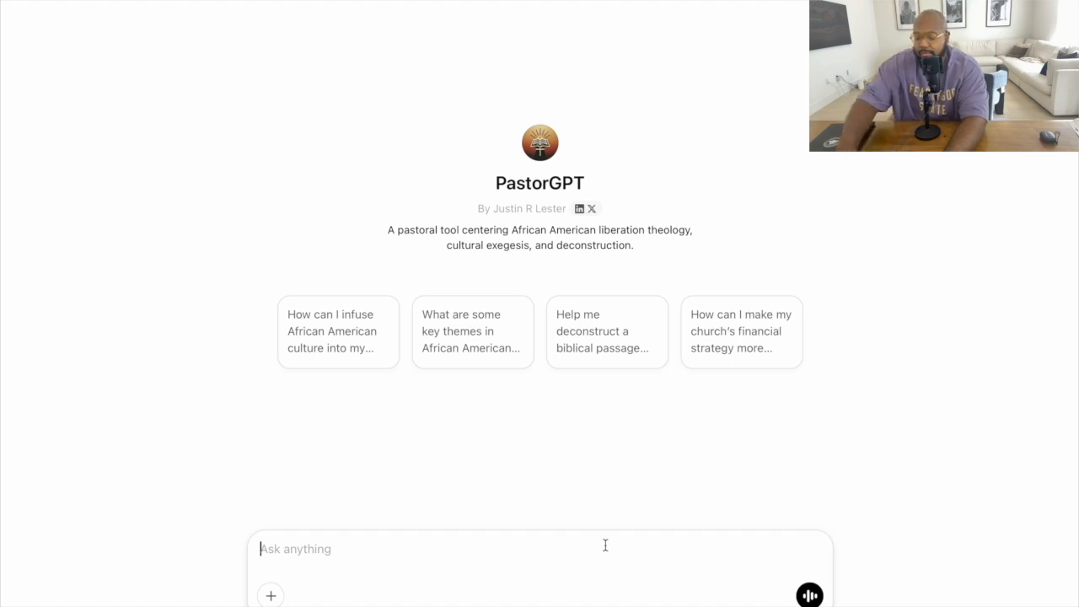
Send the prompt "Help me research an organize a study on Kendrick Lamar and the resurrection. with sermon suggestions."
text(Help me )
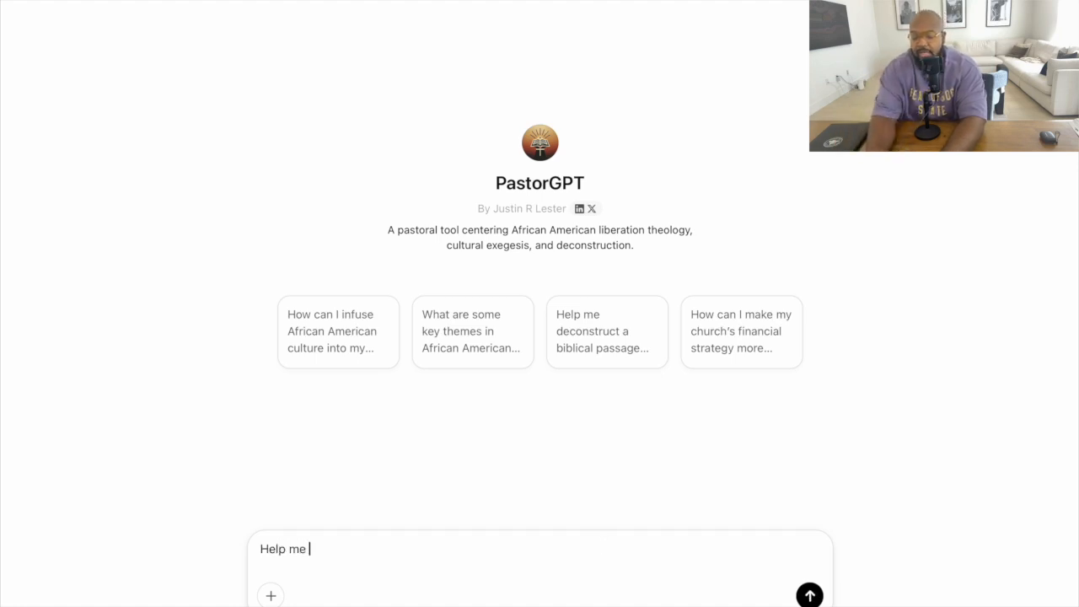
text(research an organize a stud)
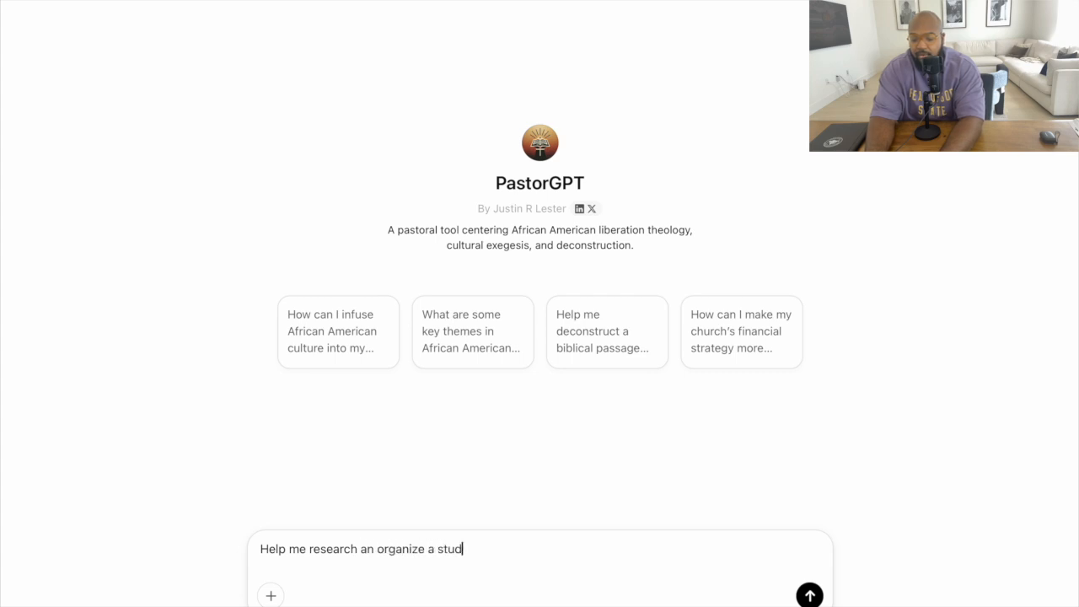
text(y on Kendrick Lamar and)
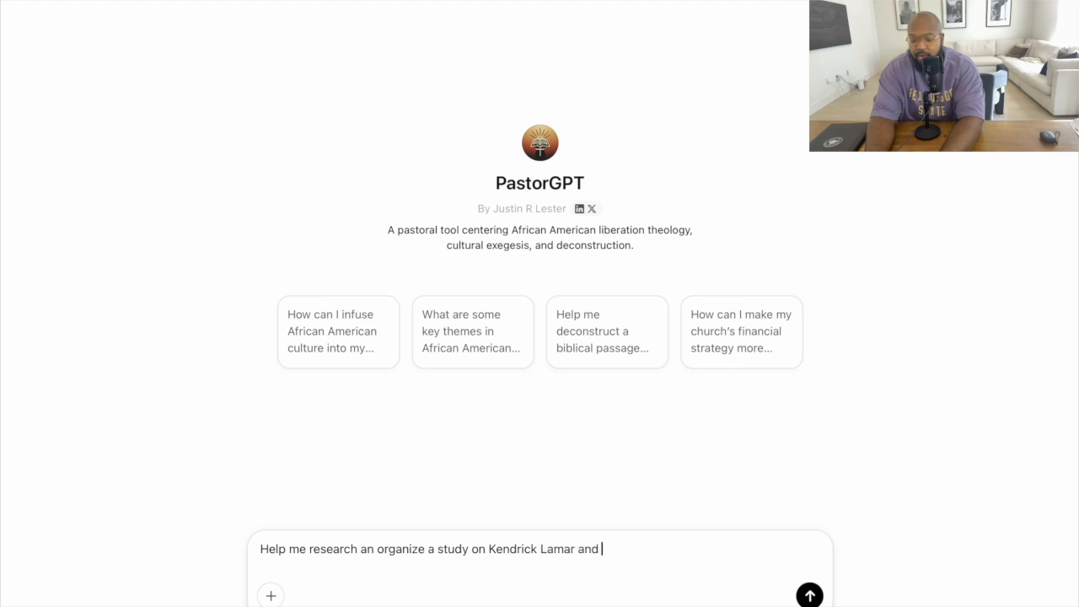
text(the ress)
key(BackSpace)
text(urrection)
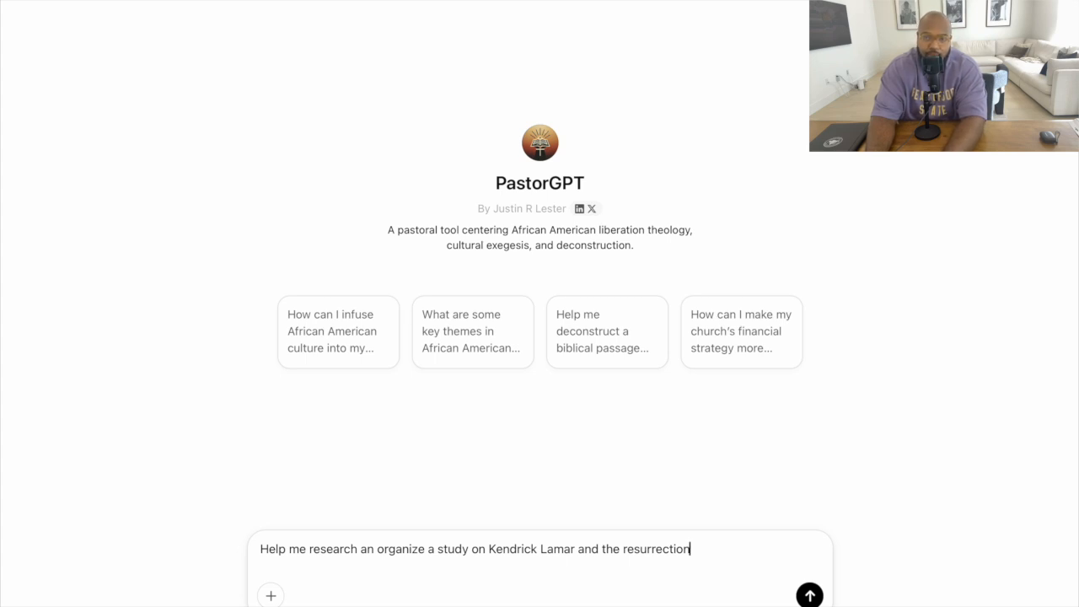
text(. with sermon sugge)
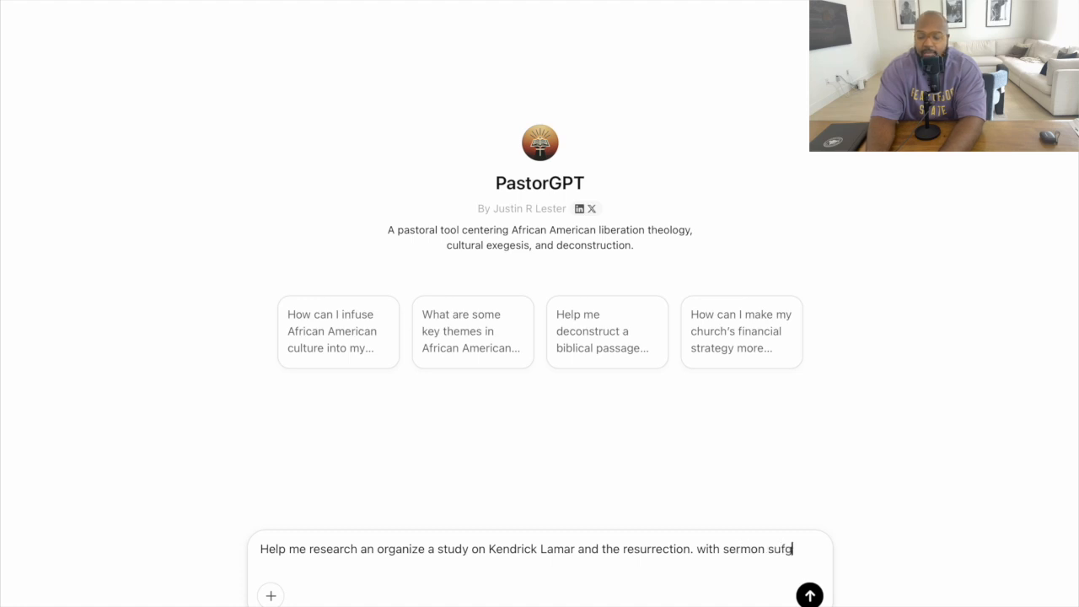
text(stion)
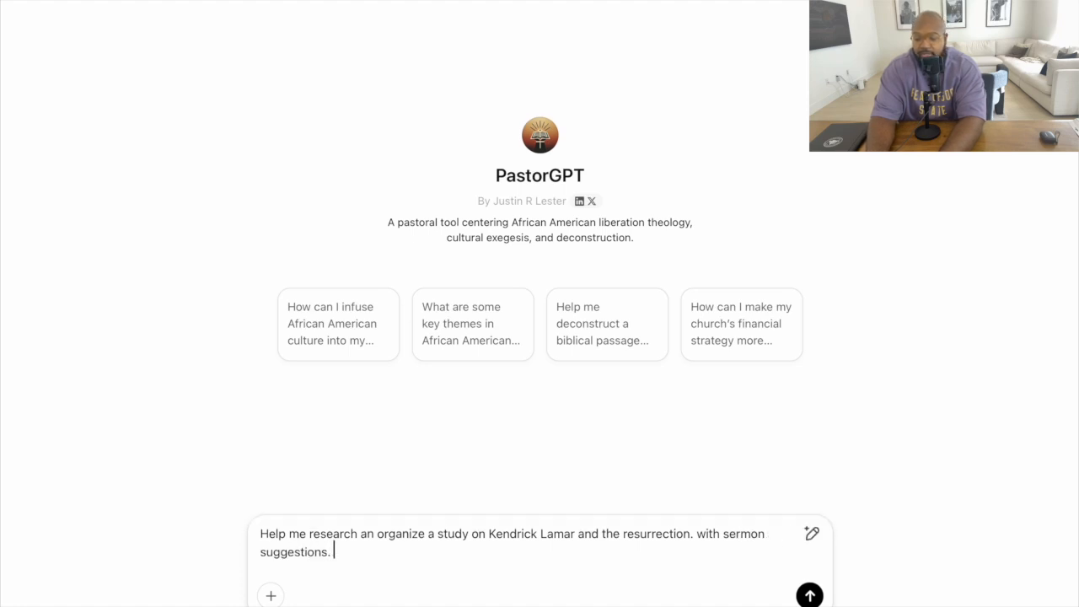
text(s.)
key(Return)
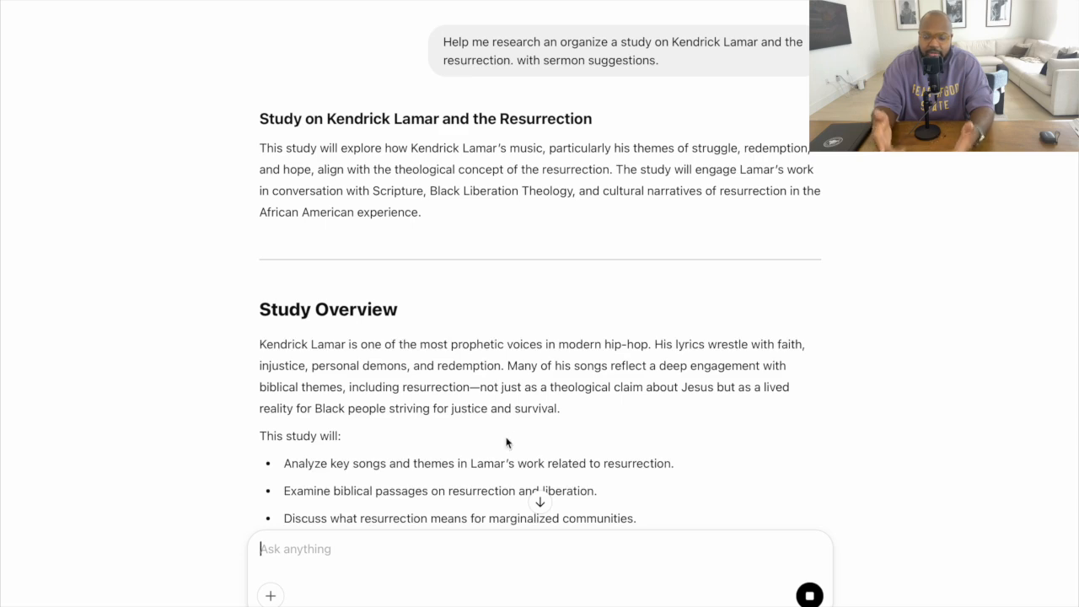
Read the study overview and the unit structure with its sessions in the generated response
scroll(501, 450, down, 2)
scroll(509, 431, down, 5)
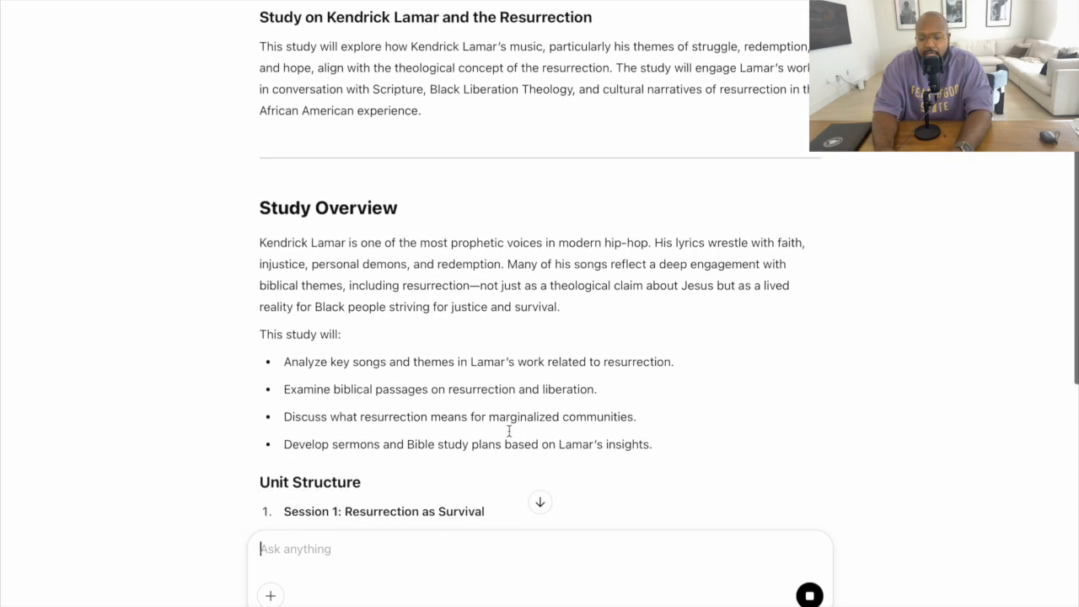
scroll(509, 431, down, 3)
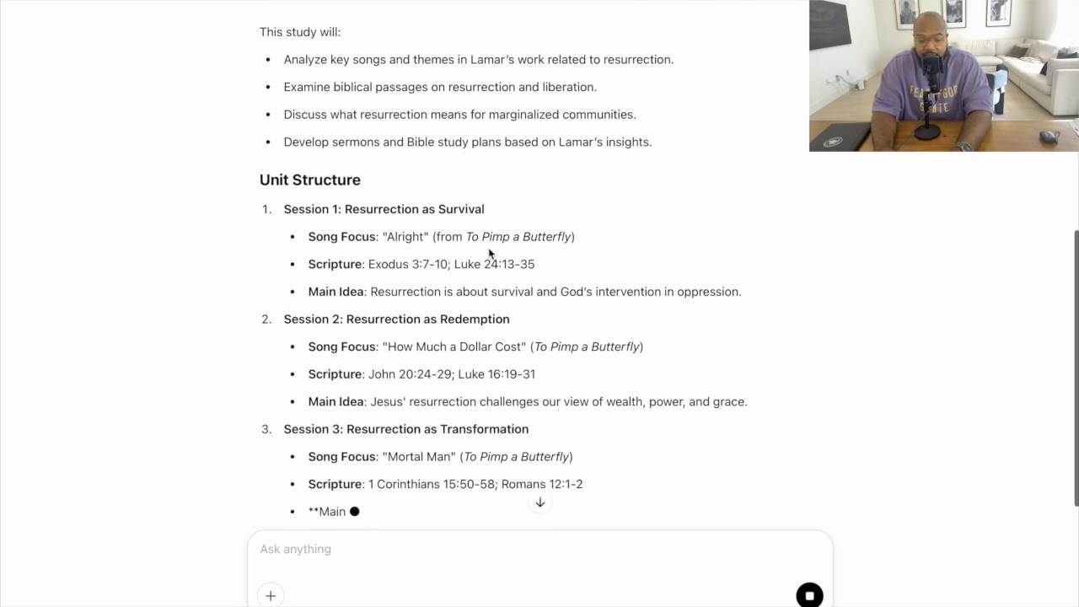
scroll(403, 210, down, 2)
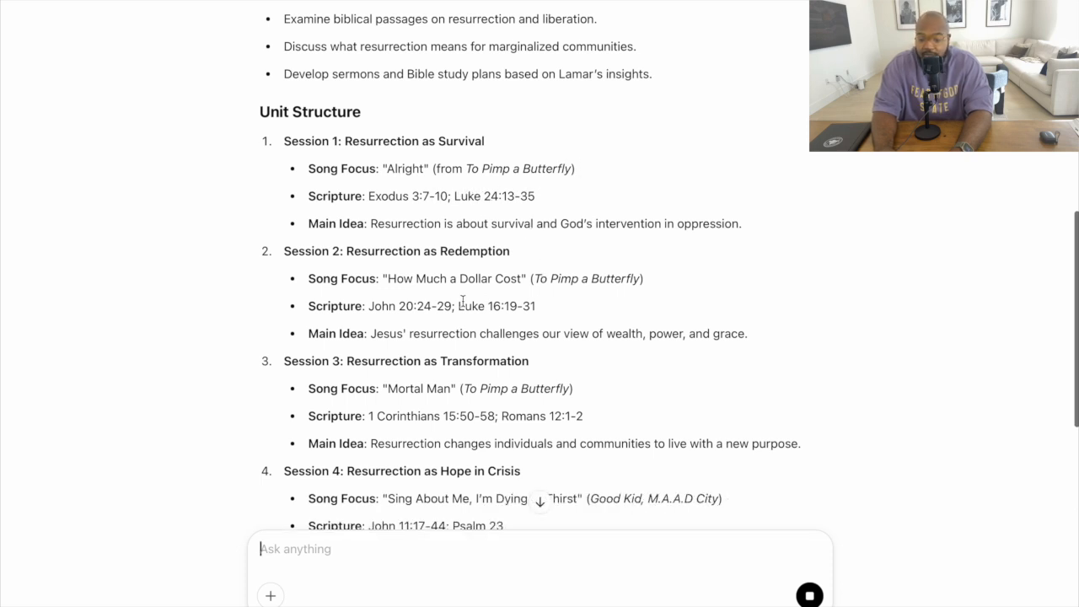
scroll(462, 301, down, 2)
scroll(462, 301, down, 2)
scroll(462, 306, down, 3)
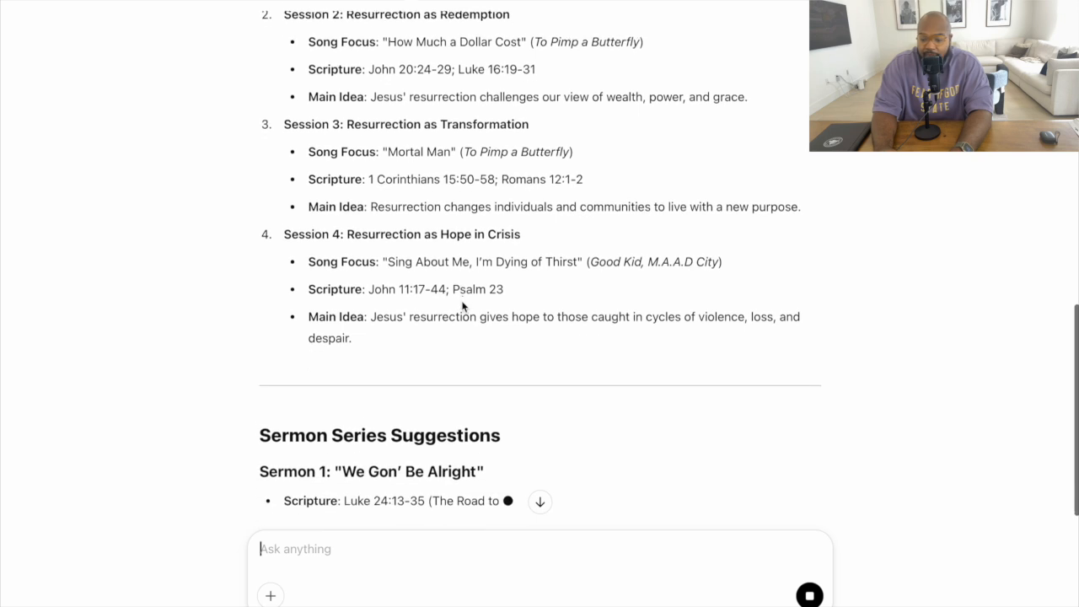
scroll(463, 306, down, 1)
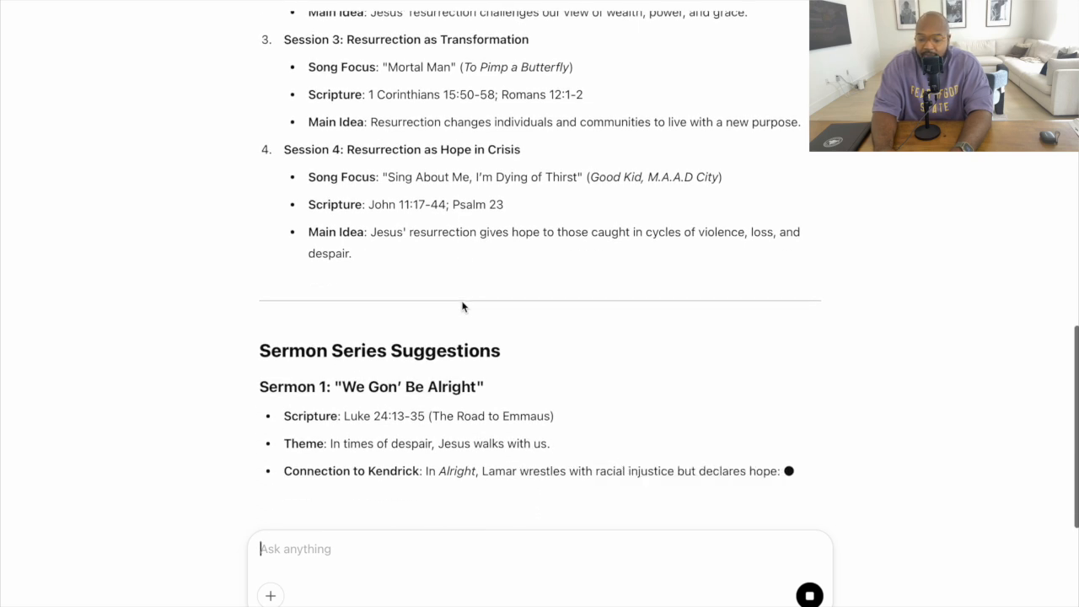
Read through the sermon series suggestions and go back to the beginning of the response
scroll(462, 305, down, 3)
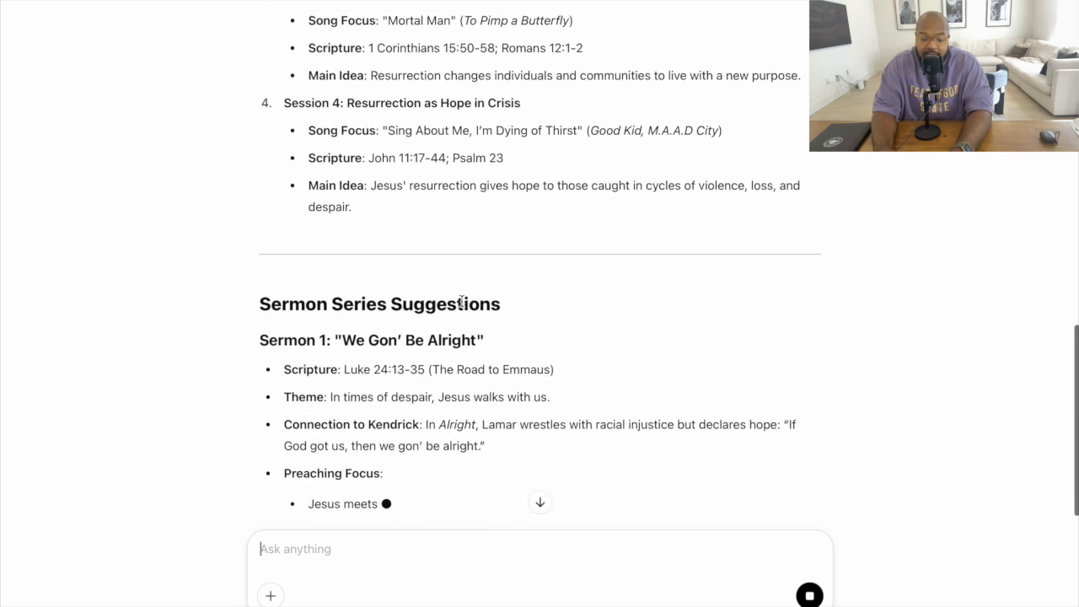
scroll(462, 304, down, 1)
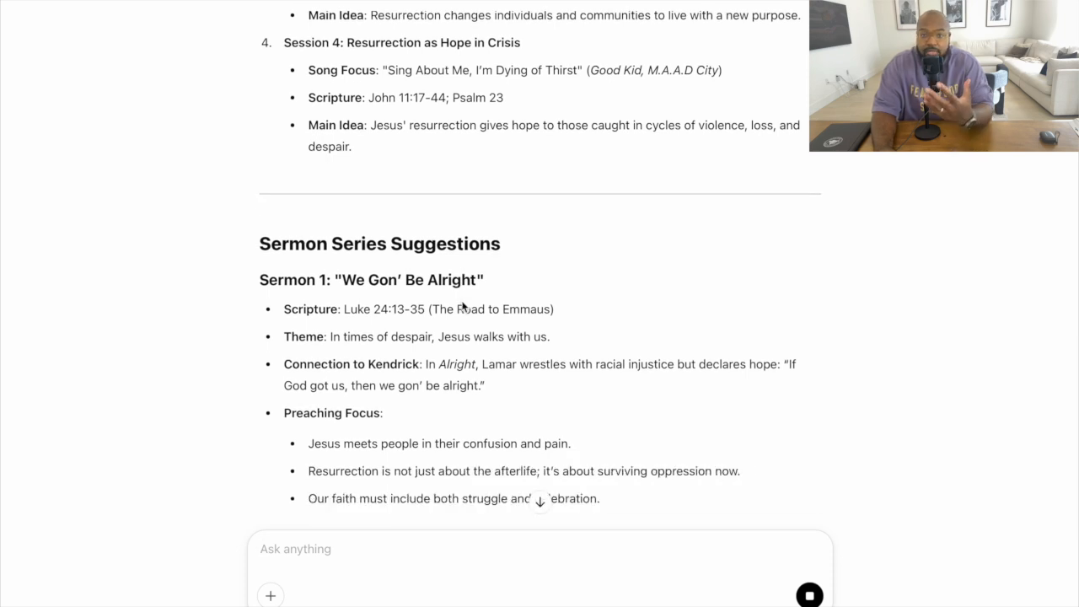
scroll(462, 305, down, 5)
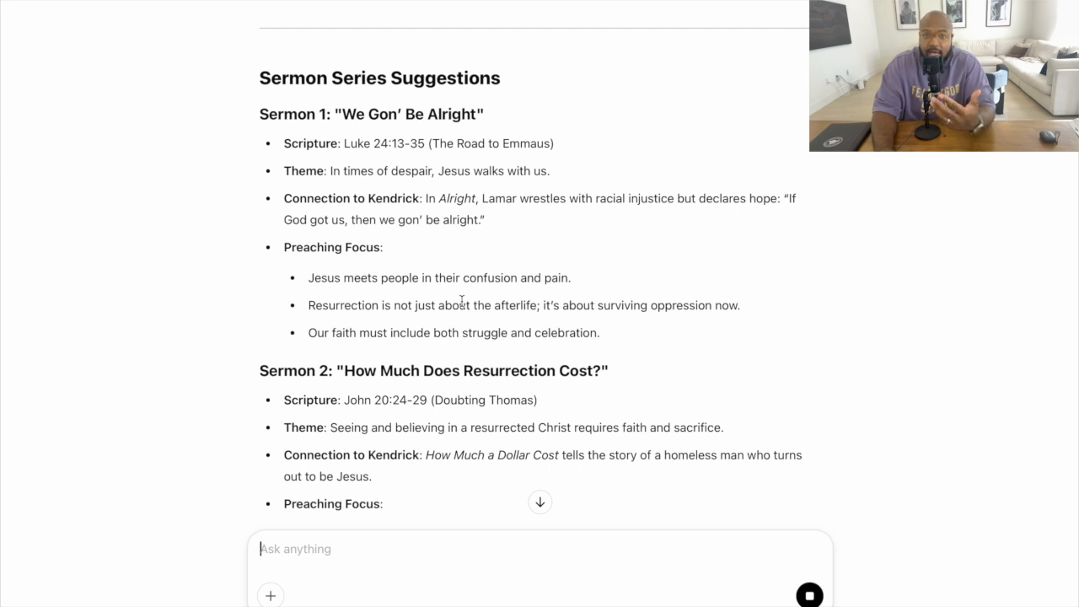
scroll(461, 301, down, 8)
scroll(461, 301, down, 7)
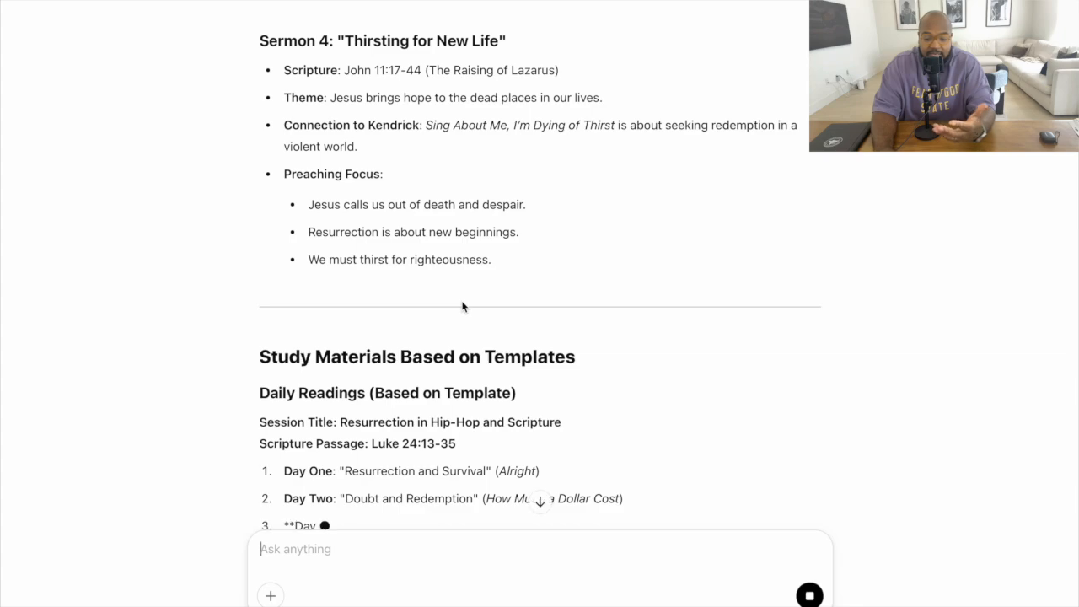
scroll(461, 307, up, 12)
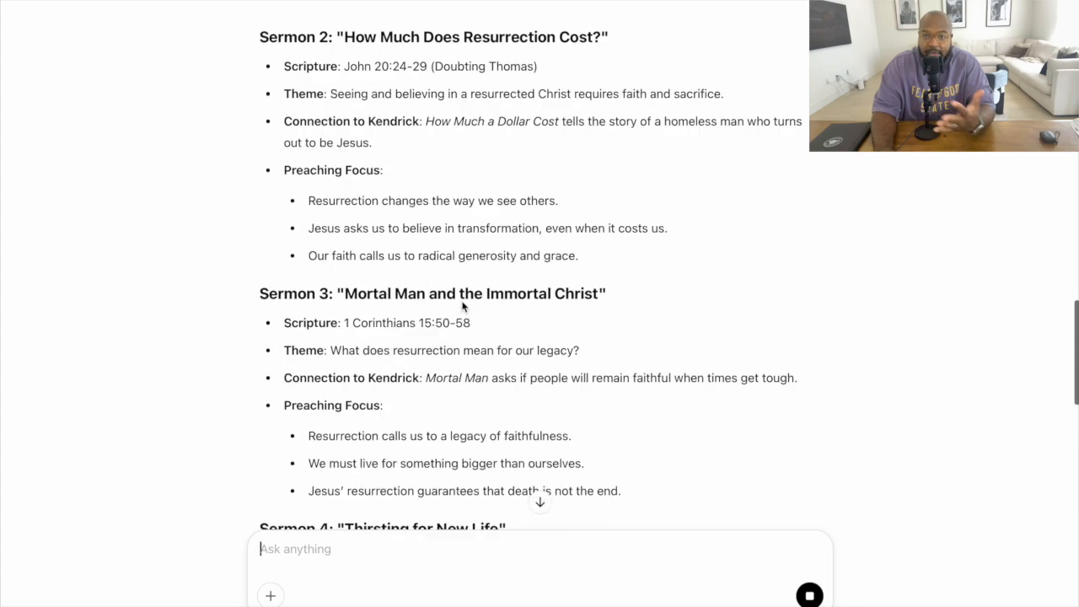
scroll(462, 307, up, 10)
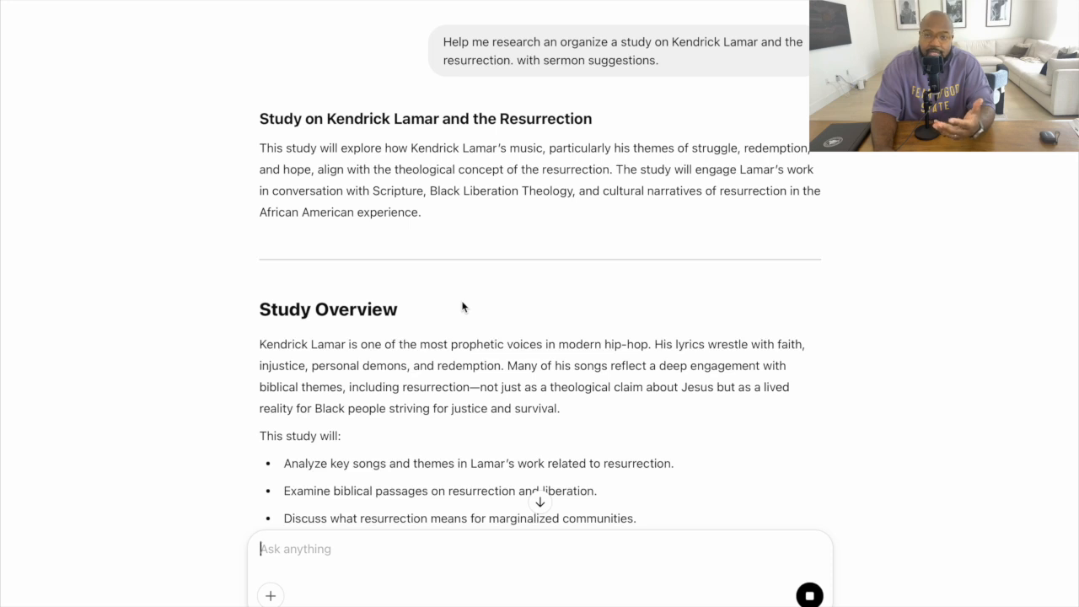
scroll(461, 307, down, 1)
scroll(462, 307, up, 1)
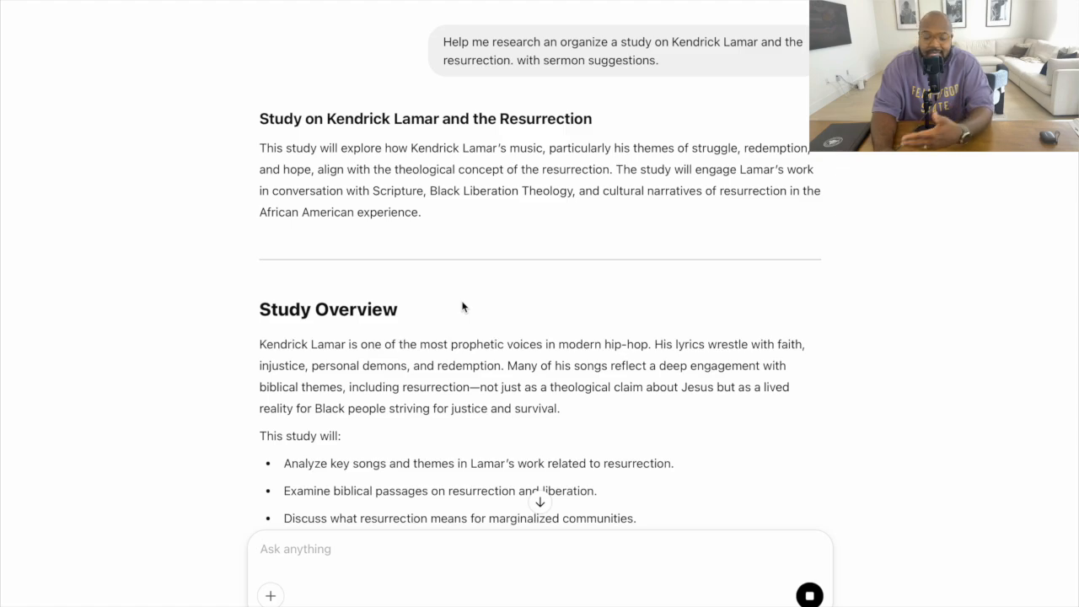
Examine the study materials in the response: the daily readings, leader's guide and learner pages
scroll(462, 307, down, 20)
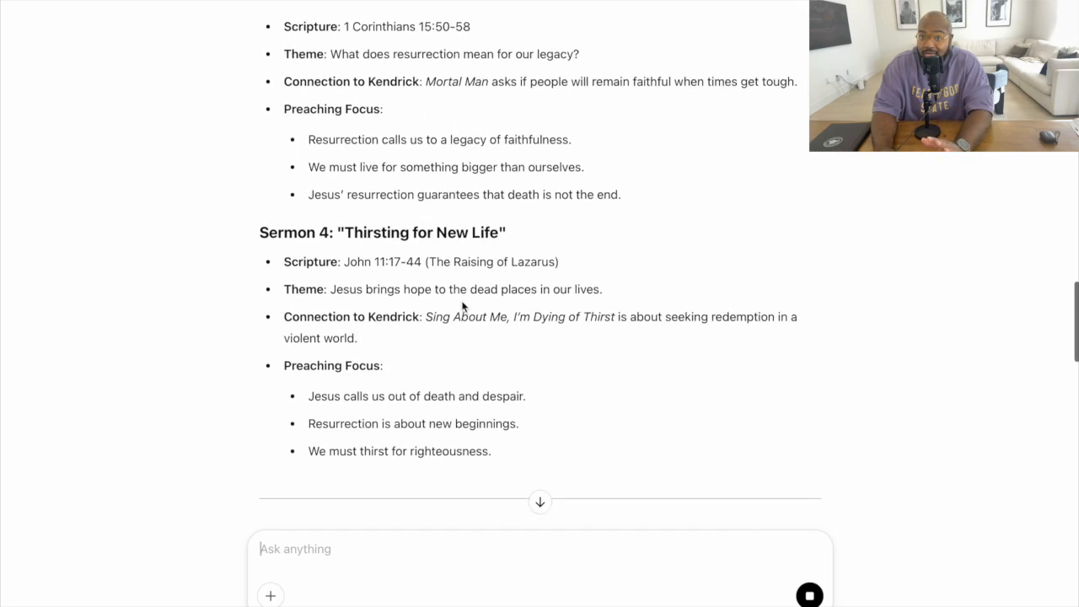
scroll(462, 307, down, 3)
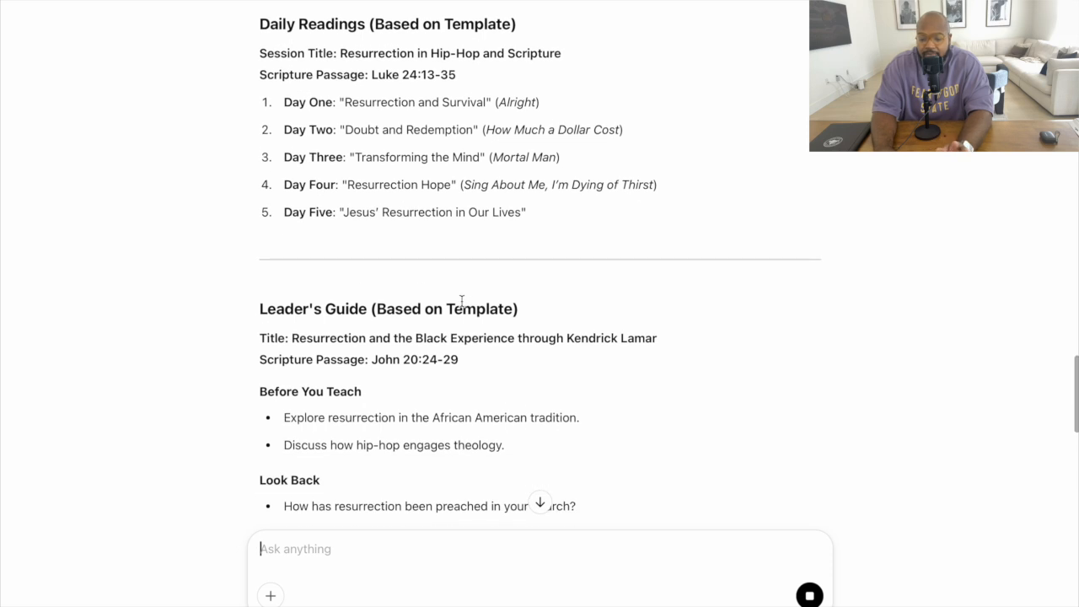
scroll(461, 305, up, 1)
scroll(462, 303, down, 6)
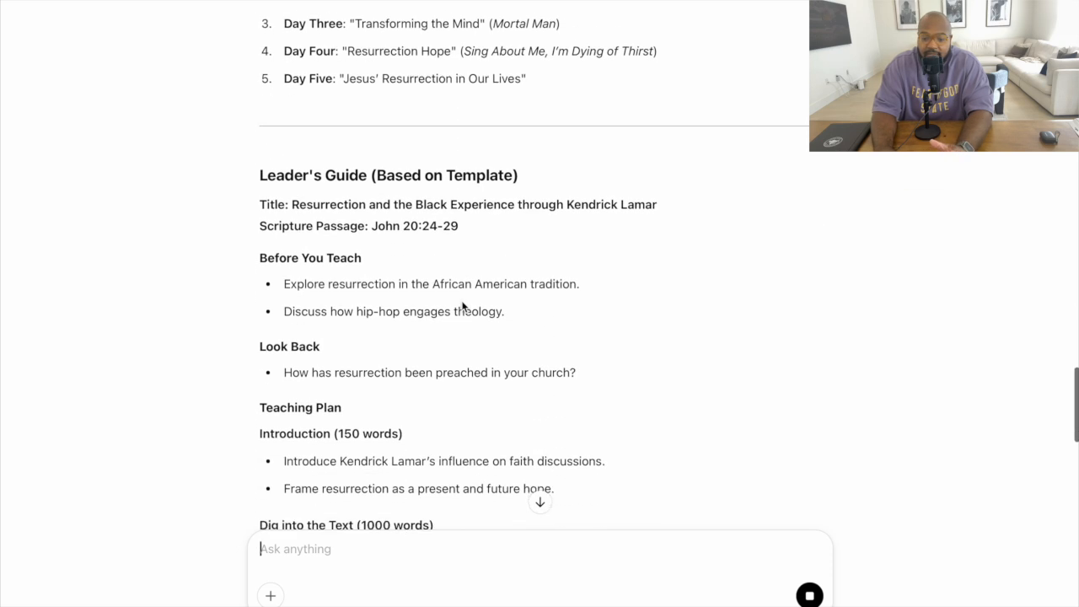
scroll(461, 307, down, 5)
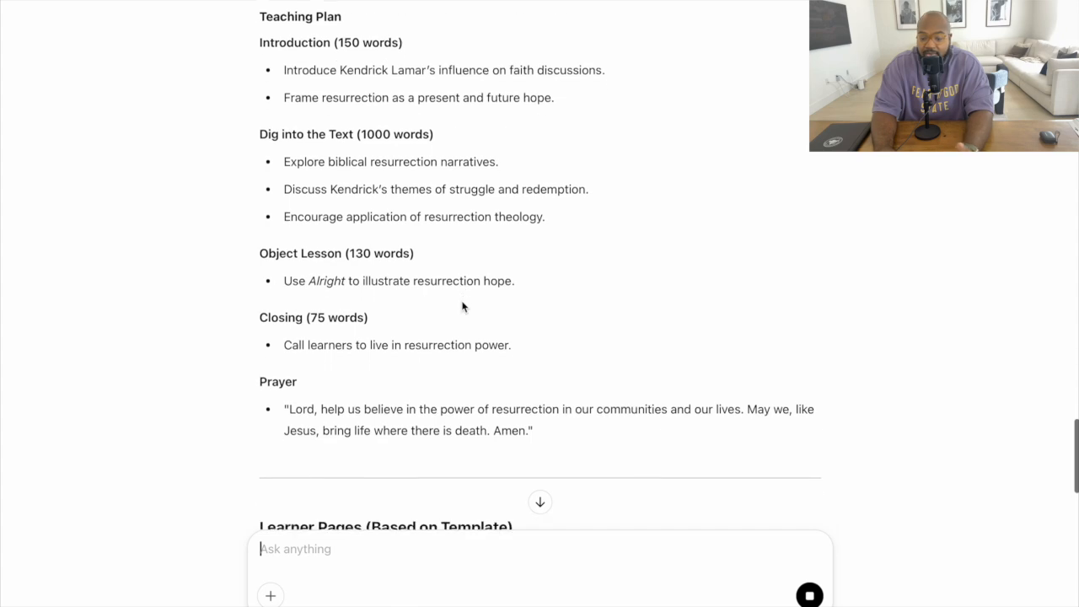
scroll(461, 307, down, 5)
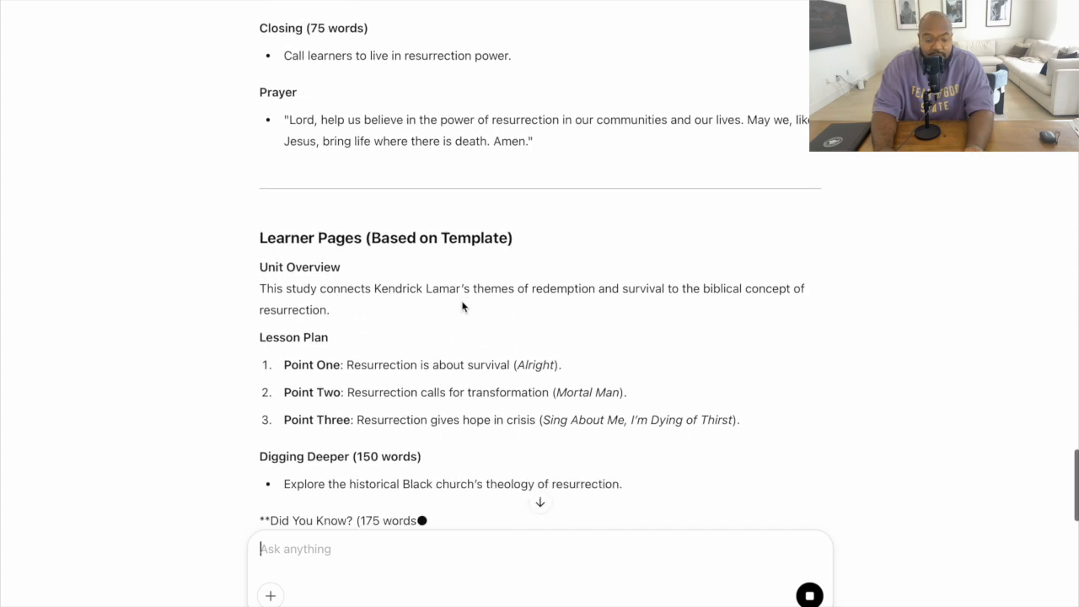
scroll(462, 306, down, 3)
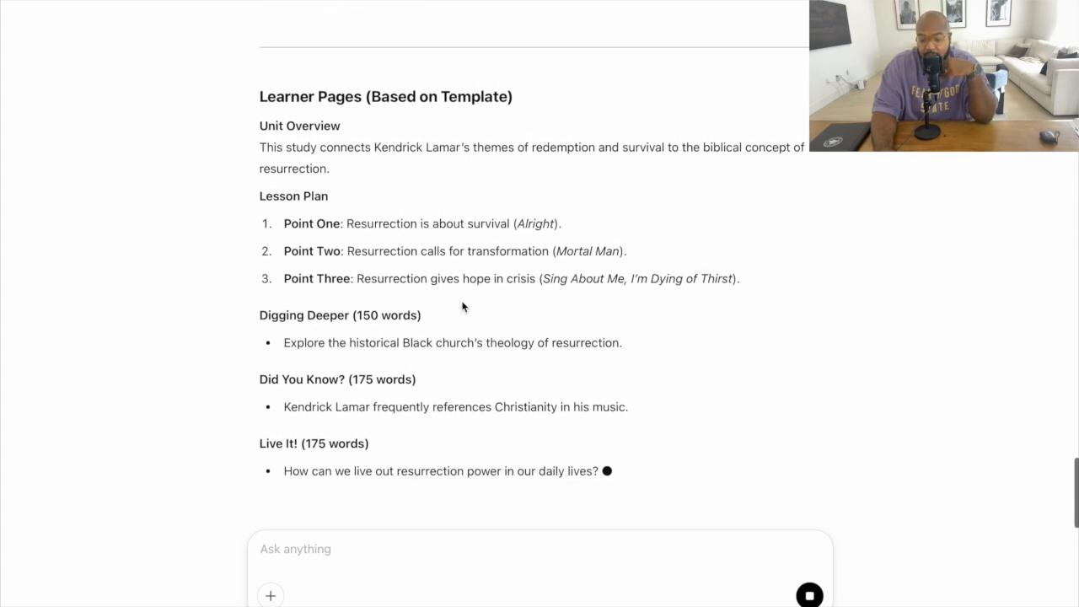
scroll(462, 307, down, 1)
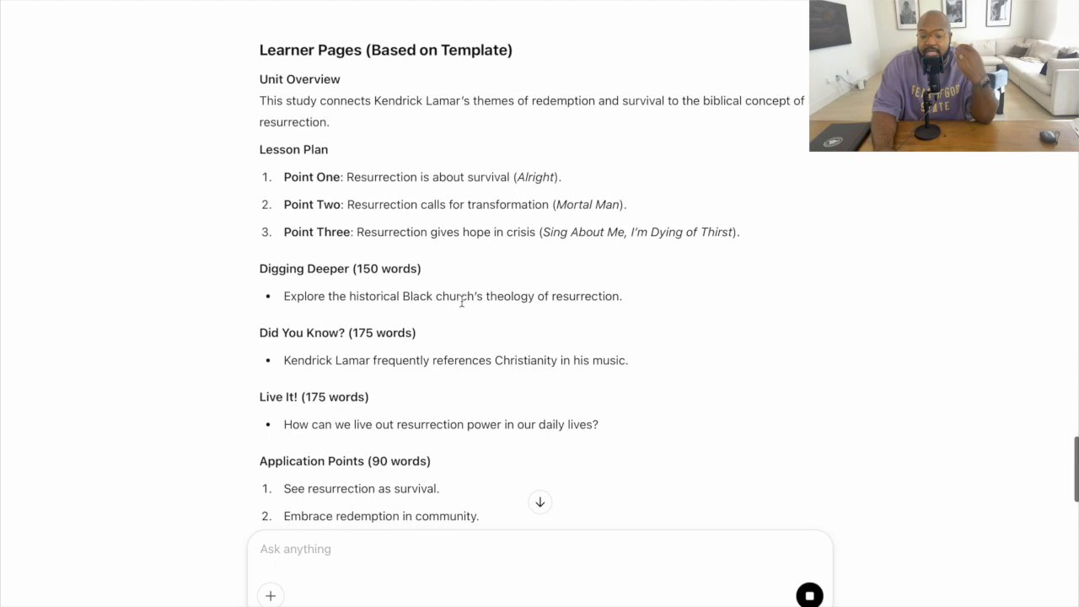
Review the response again from the leader's guide and daily readings back to the unit structure sessions
scroll(462, 301, up, 10)
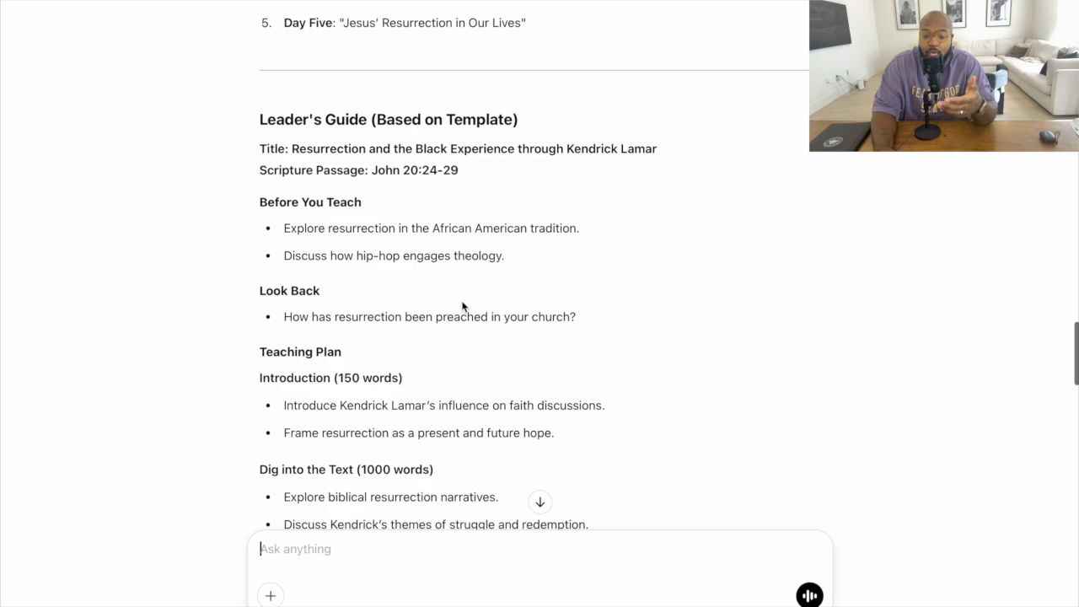
scroll(462, 306, up, 12)
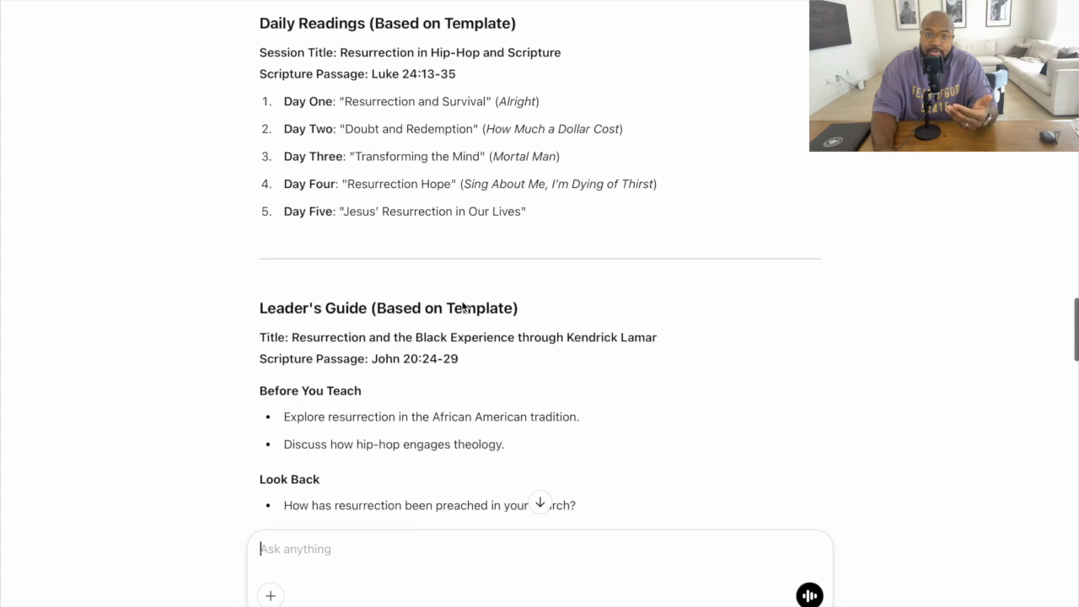
scroll(462, 301, up, 10)
scroll(462, 301, down, 4)
scroll(462, 301, down, 15)
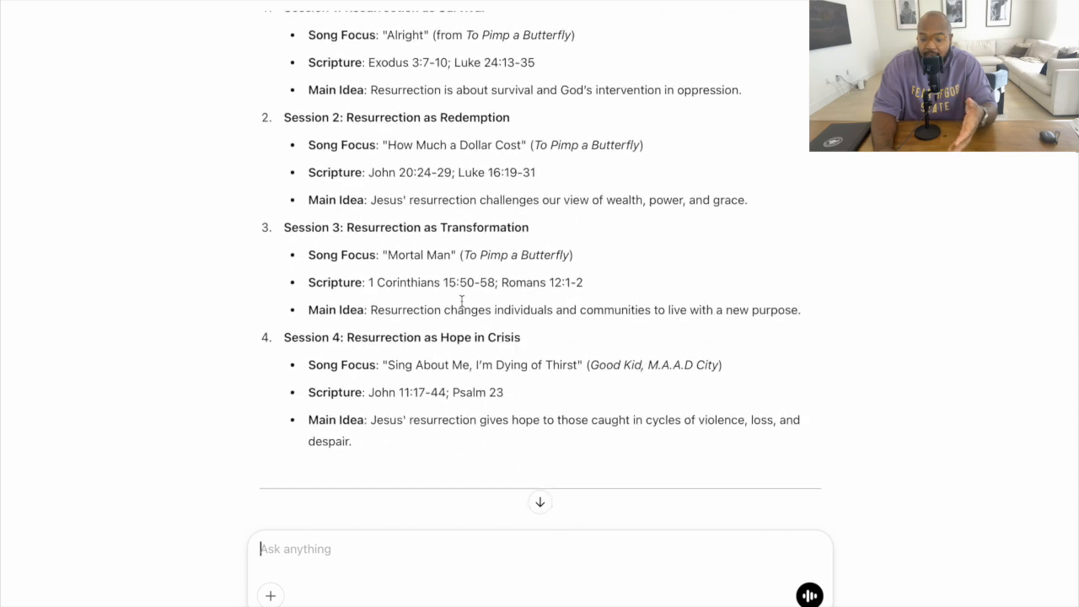
Read on through the sermon suggestions, the leader's guide and its teaching plan to the study's conclusion
scroll(461, 300, down, 9)
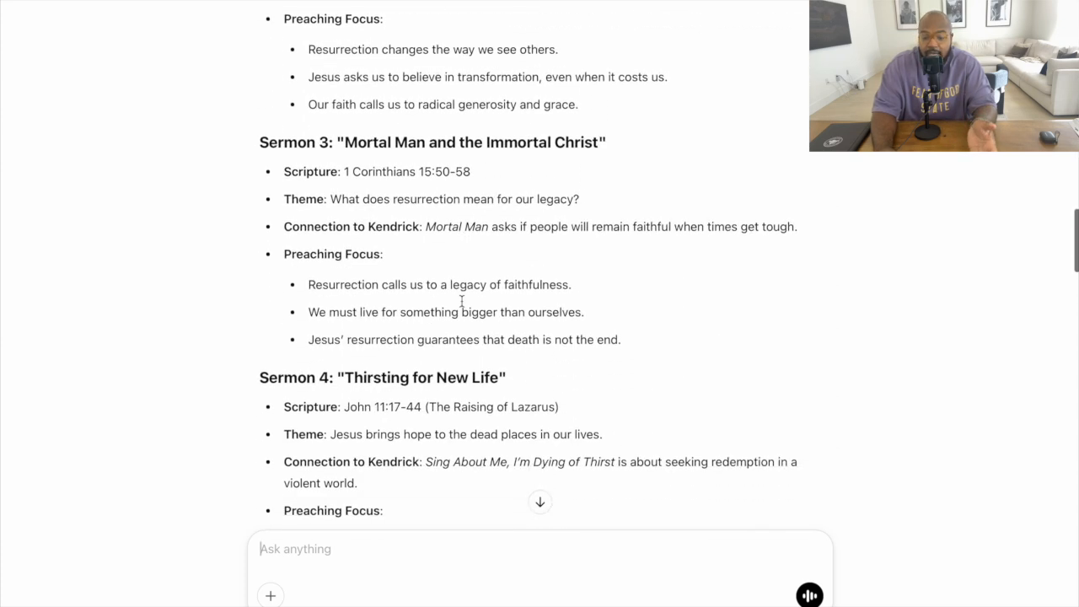
scroll(462, 301, down, 5)
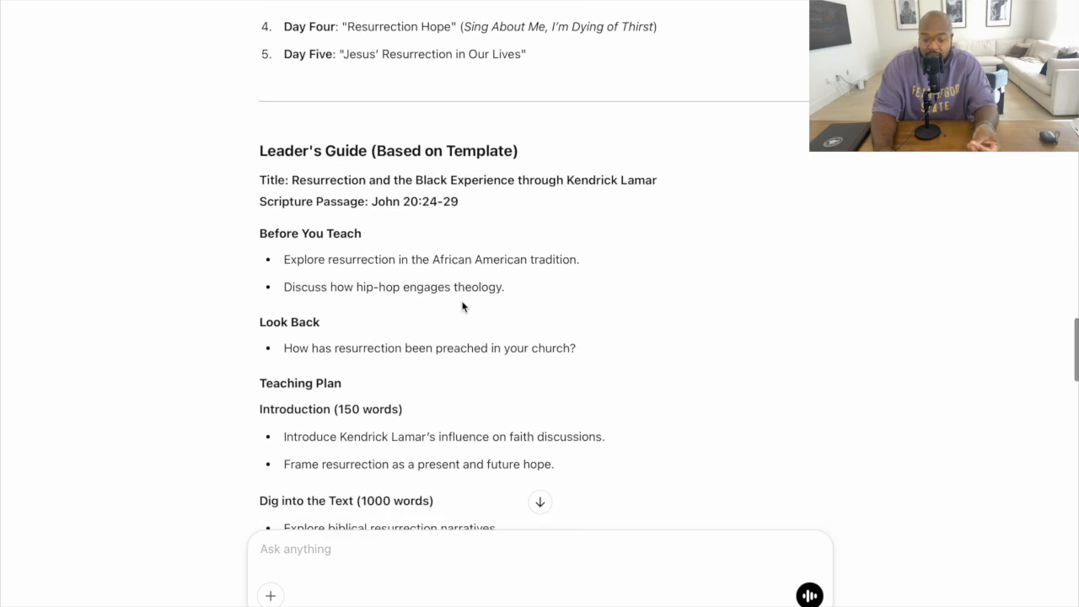
scroll(462, 306, down, 3)
scroll(462, 306, up, 1)
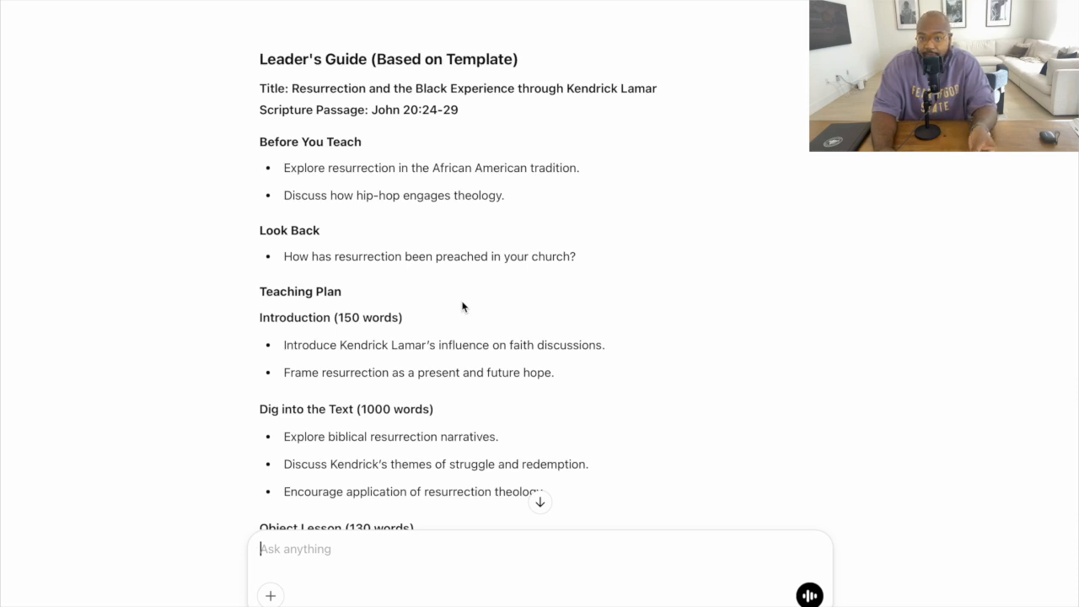
scroll(462, 307, down, 1)
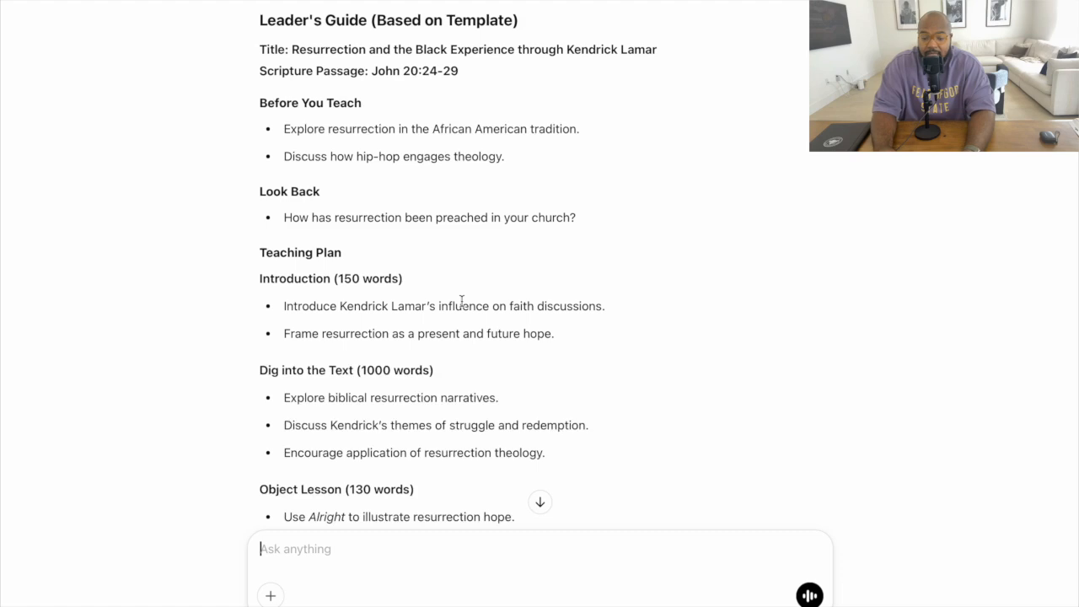
scroll(462, 304, down, 3)
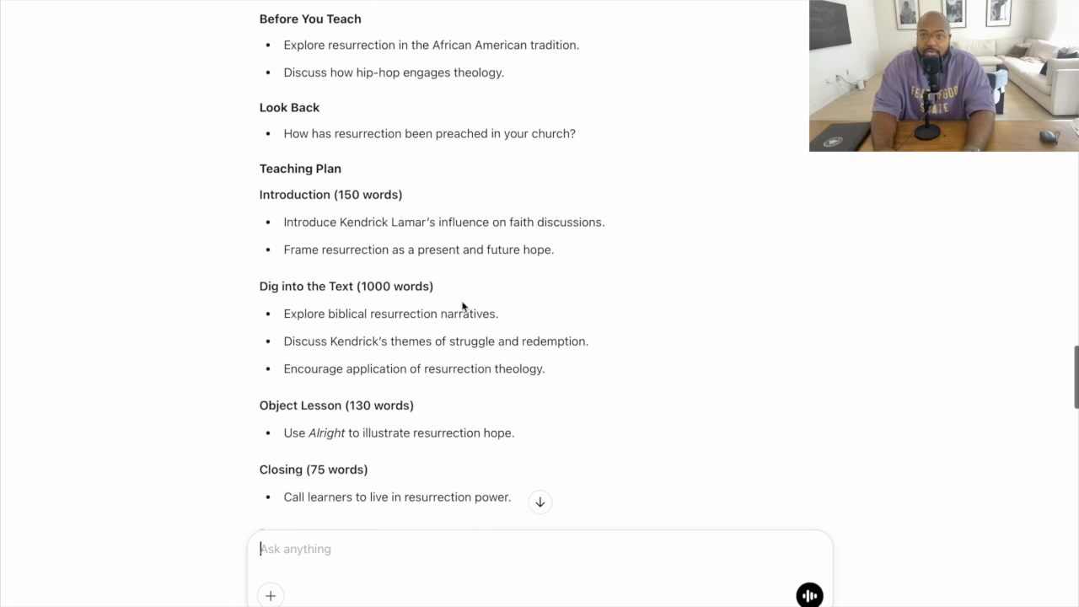
scroll(461, 307, down, 10)
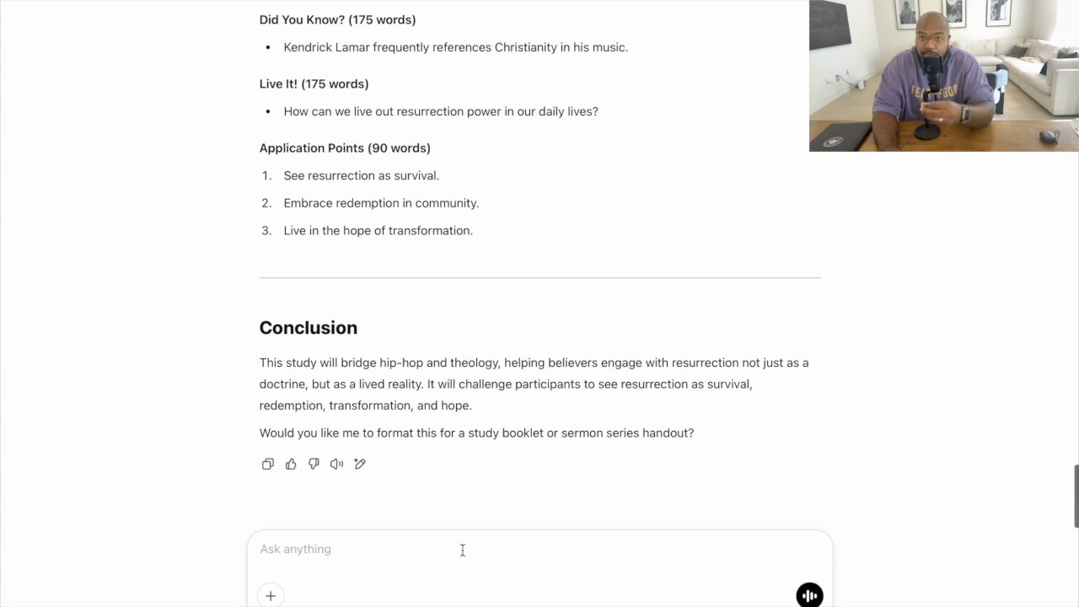
Send the follow-up prompt "Create for me a 7 day marketing plan to share this online before and after the sermon."
click(405, 582)
text(Create for )
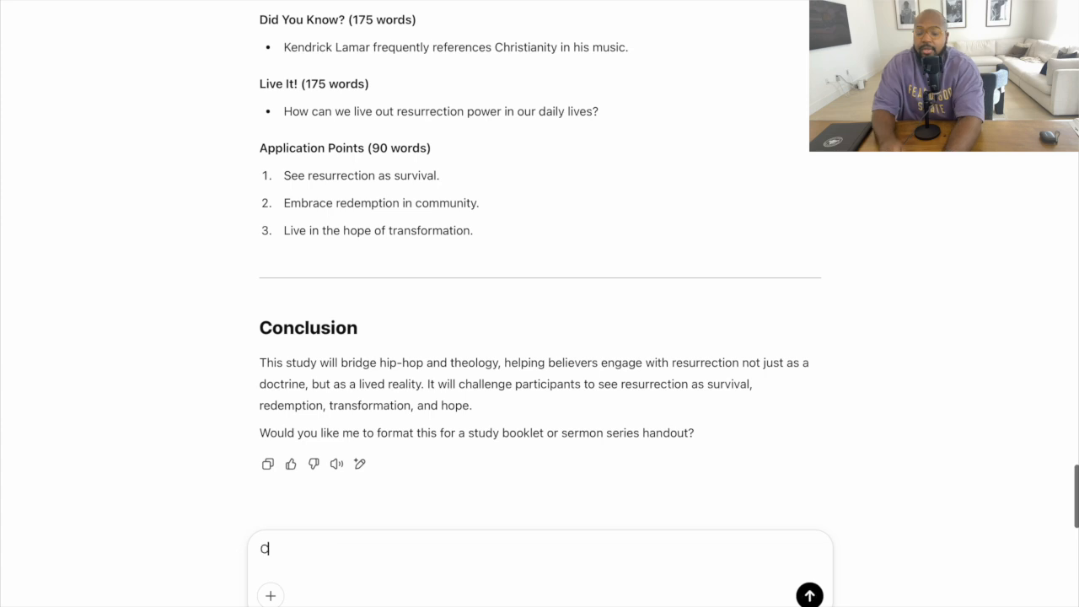
text(me a 7 day marketing plan)
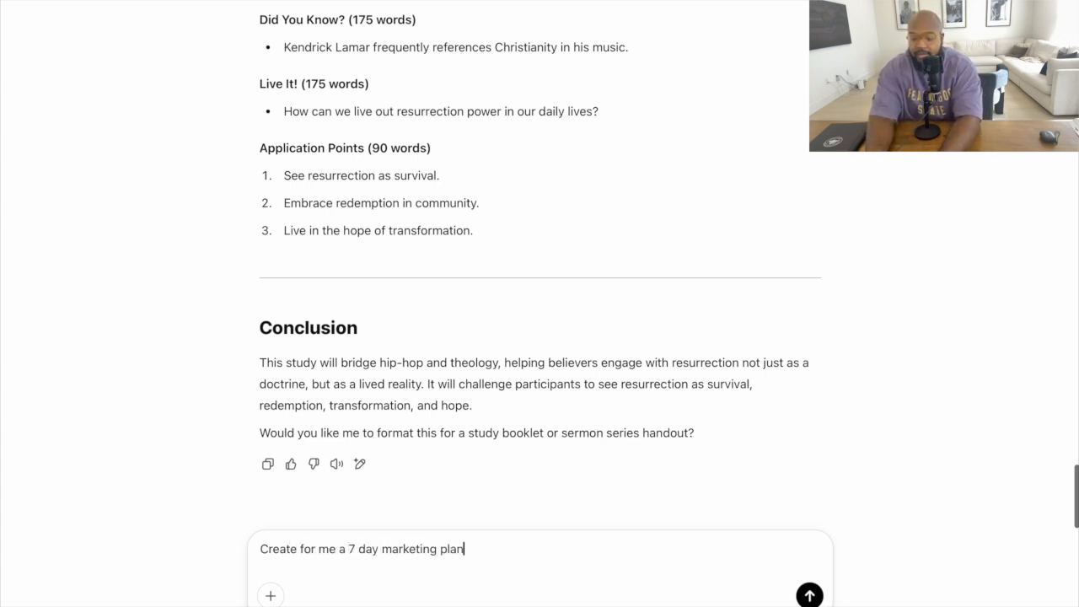
text( to share this online)
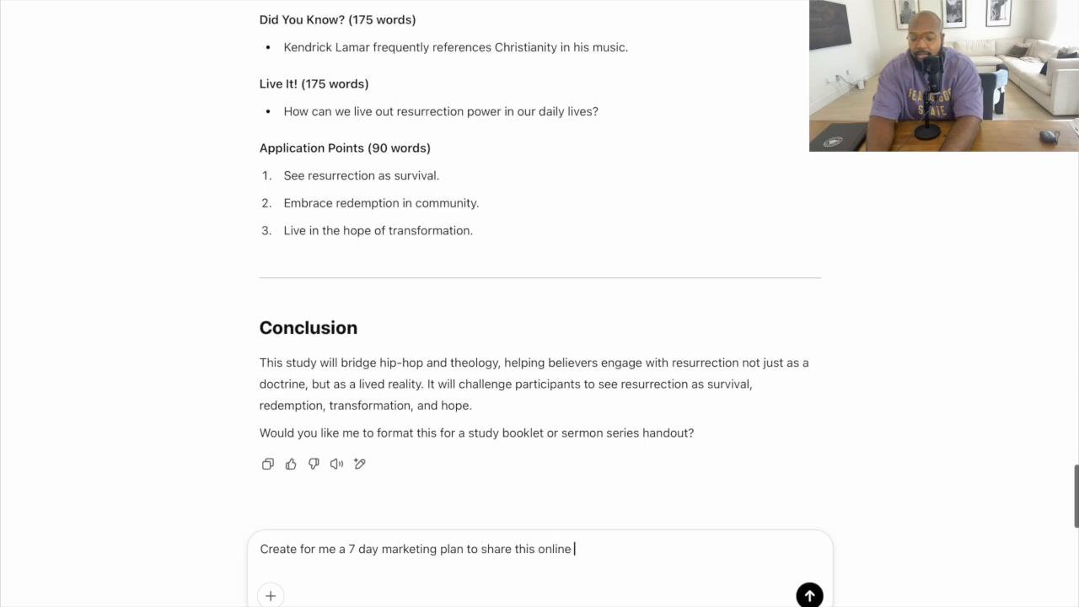
text( before adn a)
text(nd af)
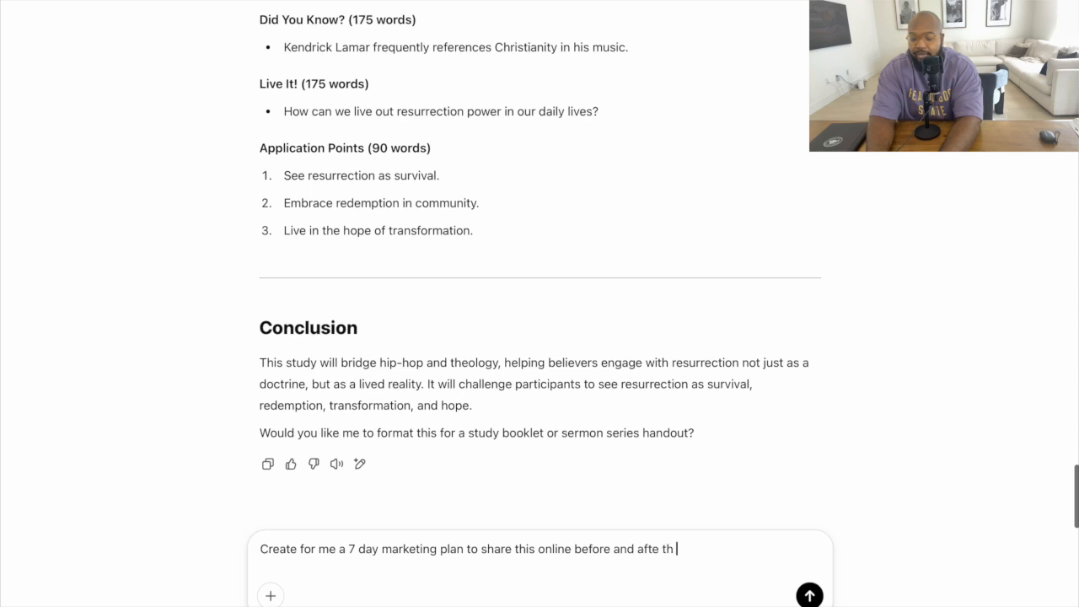
text(ter s)
key(BackSpace)
text(the sremo)
key(BackSpace)
key(BackSpace)
key(BackSpace)
text(mon.)
key(Return)
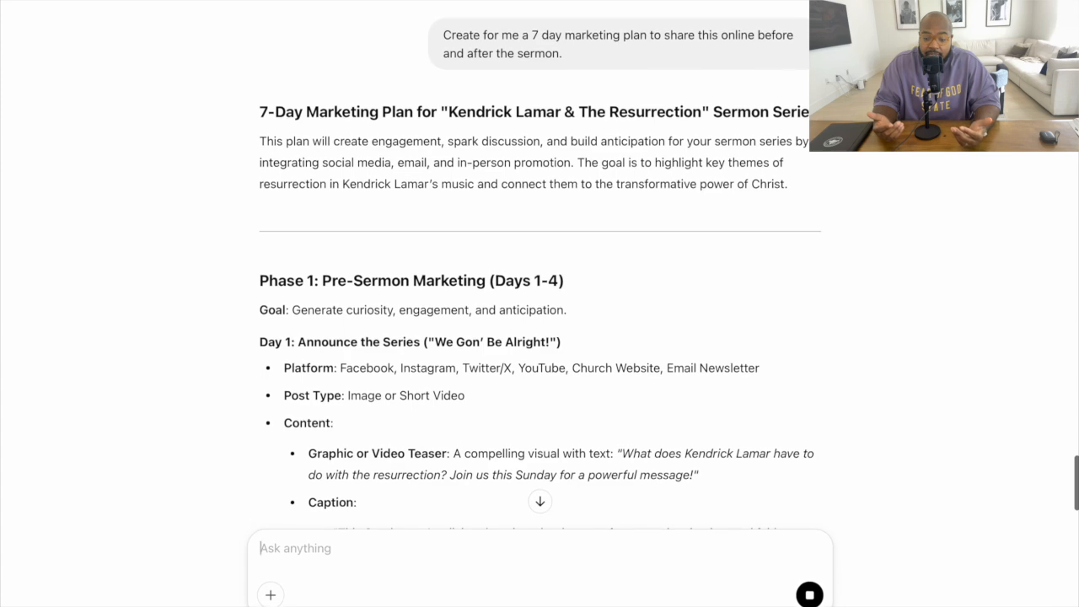
Read the marketing plan's introduction and the pre-sermon posts for Day 1 and Day 2 as they are generated
scroll(520, 288, down, 1)
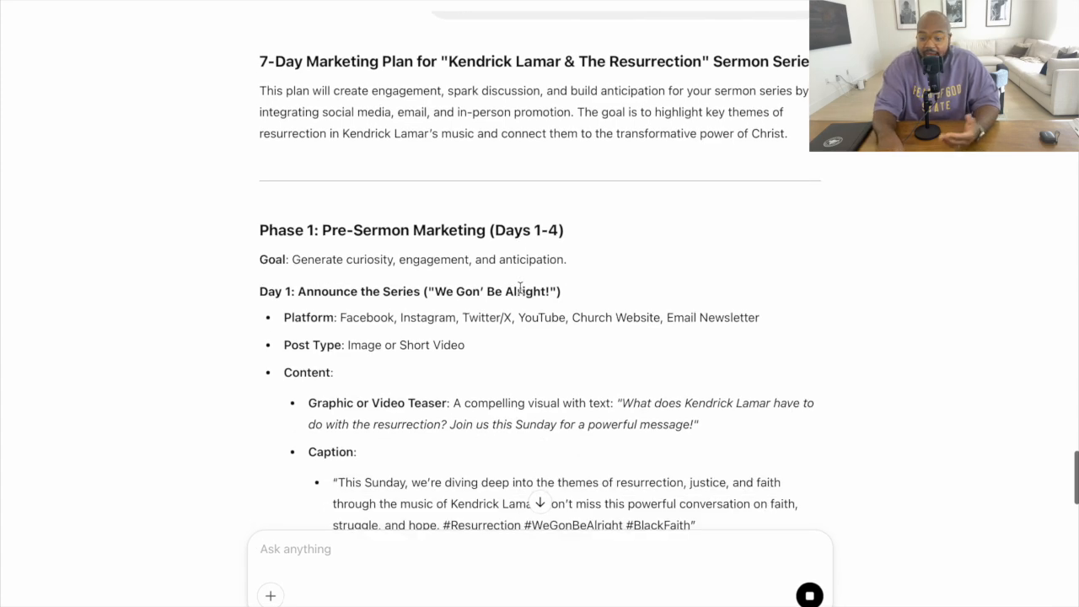
scroll(520, 288, down, 5)
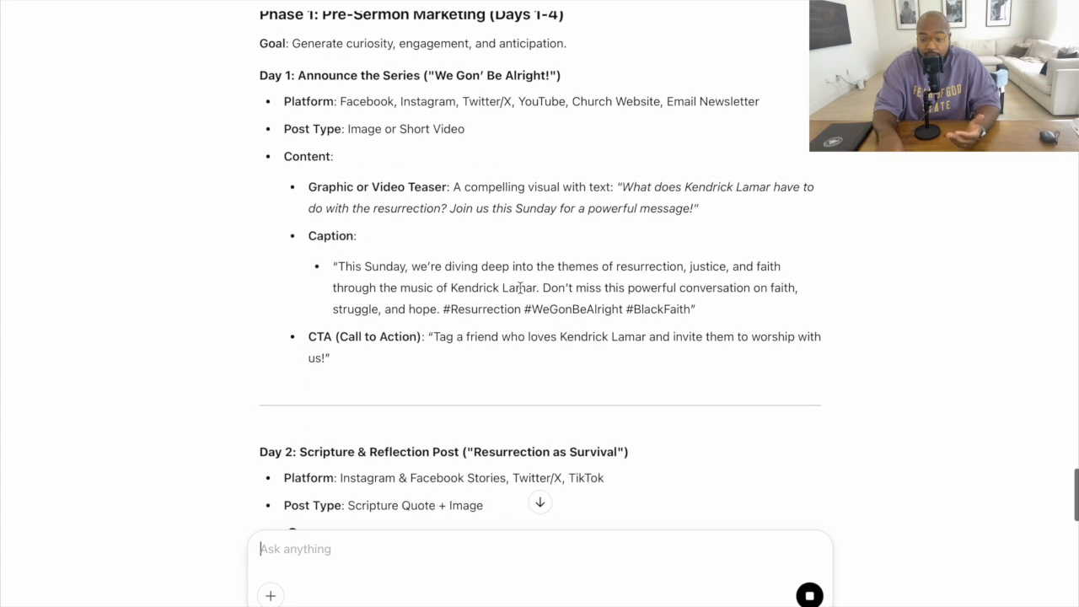
scroll(520, 288, down, 1)
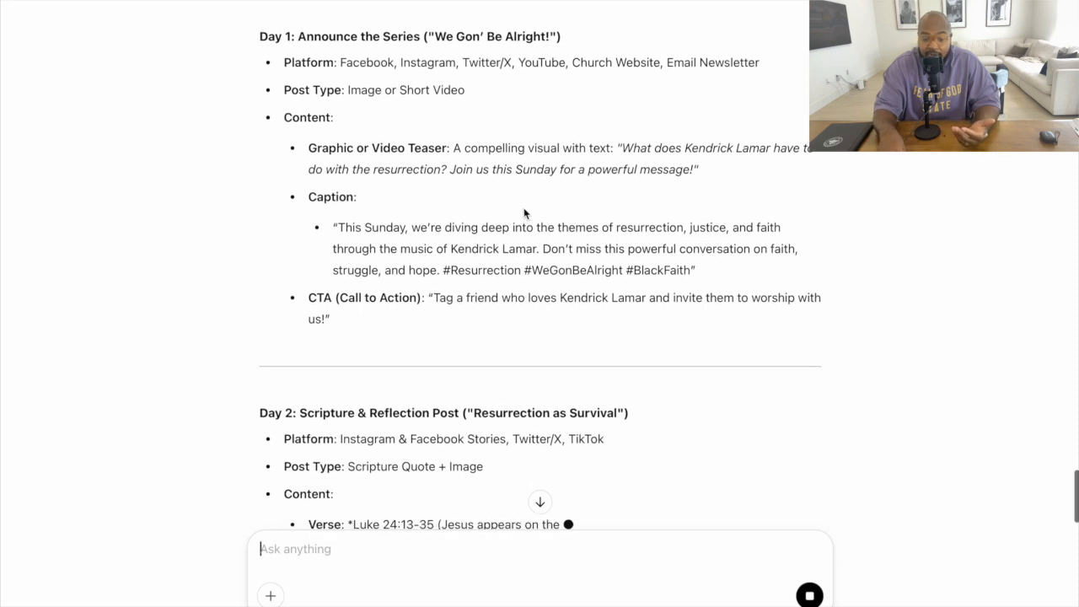
scroll(523, 209, down, 2)
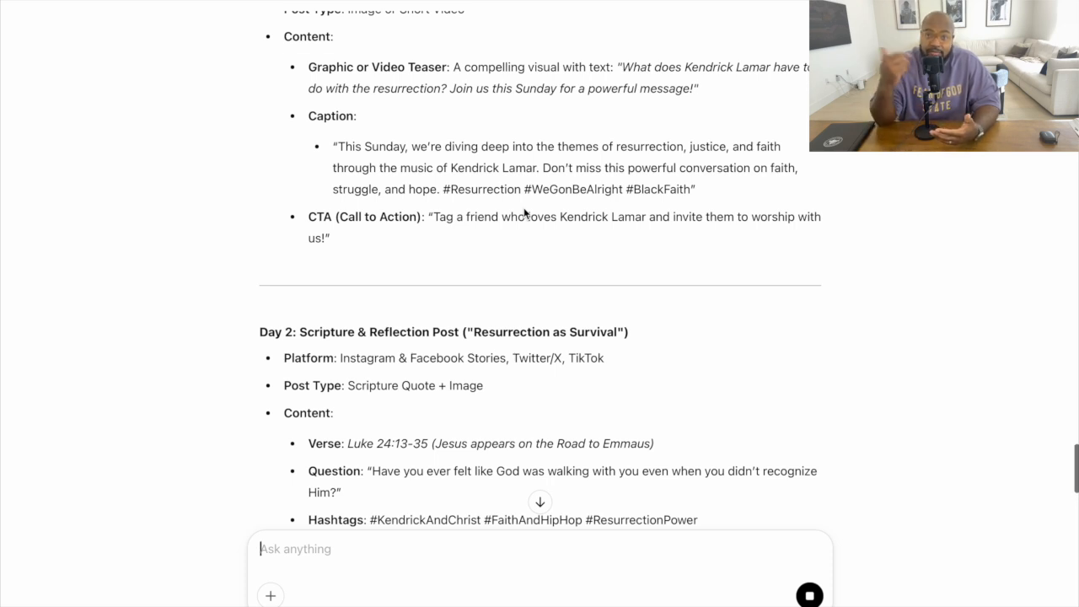
scroll(525, 212, down, 3)
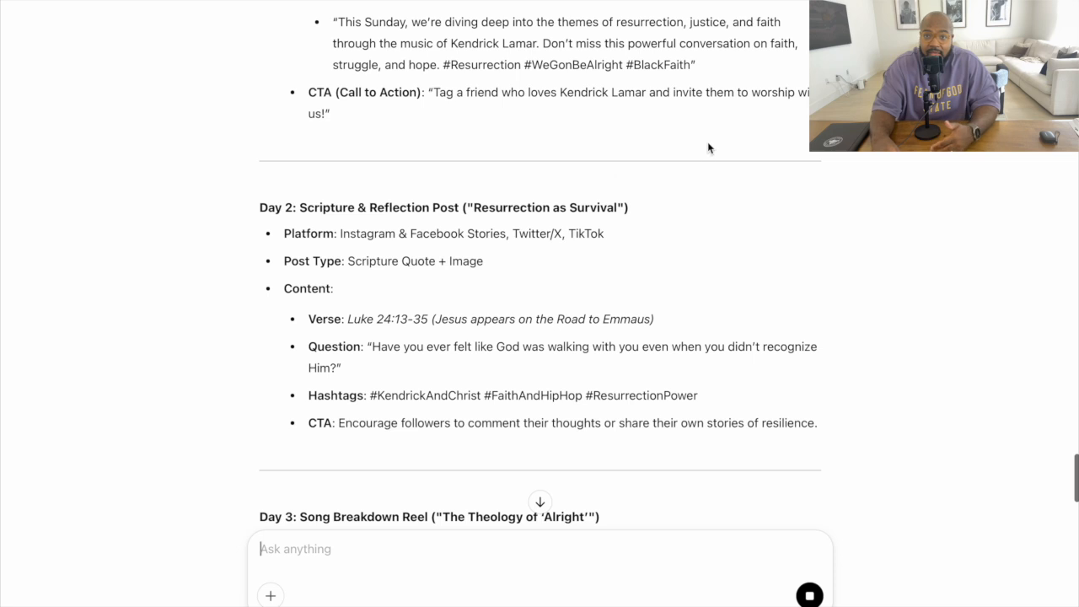
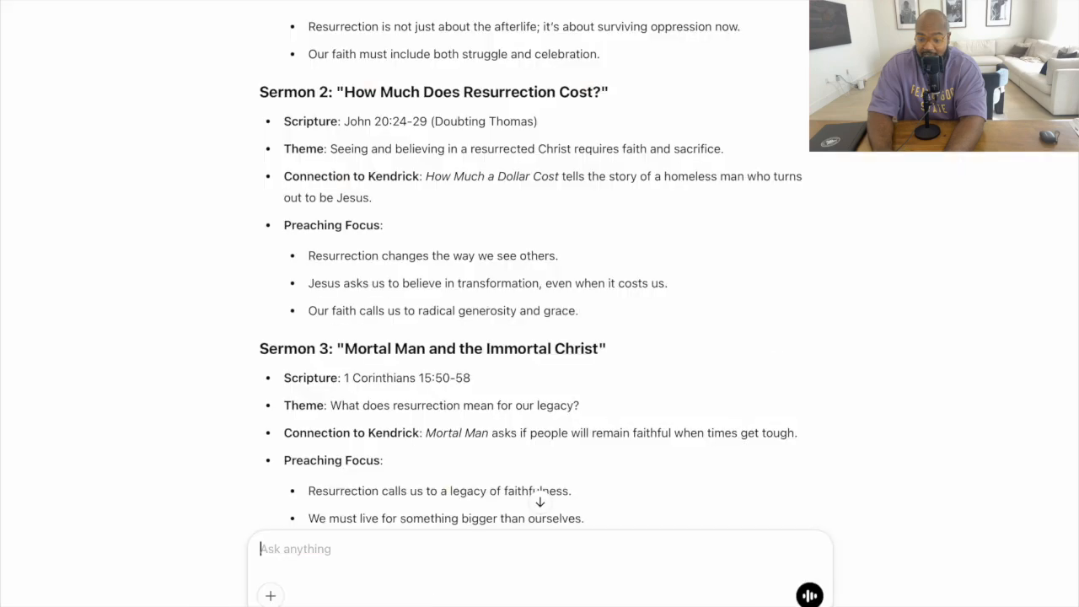
Return to the original request for the Kendrick Lamar and the resurrection study and copy its text
scroll(596, 197, up, 15)
drag(664, 64, 461, 30)
key(ctrl+c)
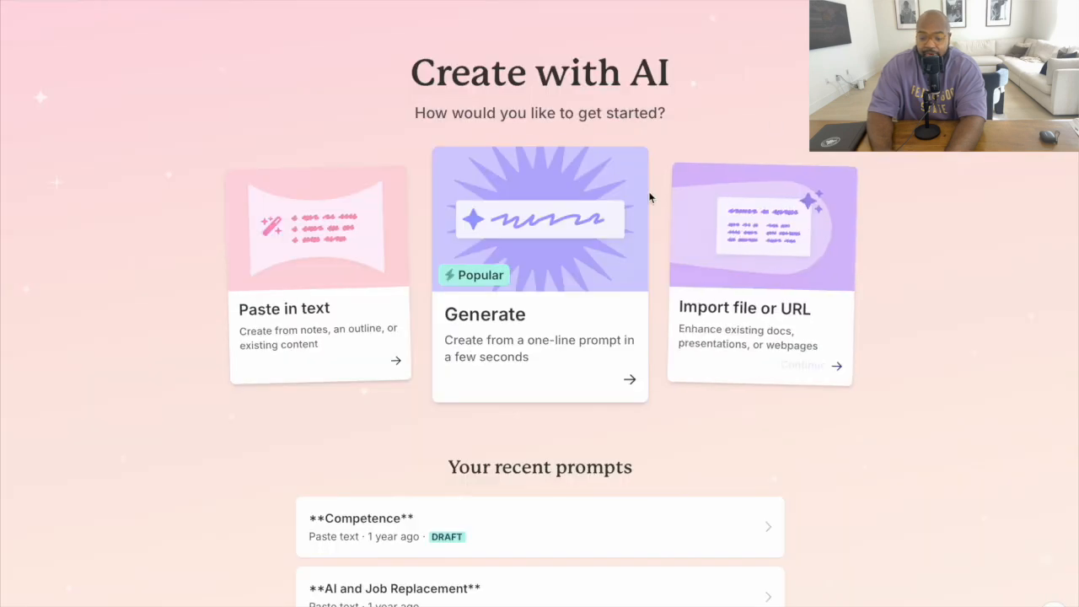
In Gamma, start a presentation from a one-line prompt, paste the copied study request as its description and generate the outline
click(573, 253)
click(476, 237)
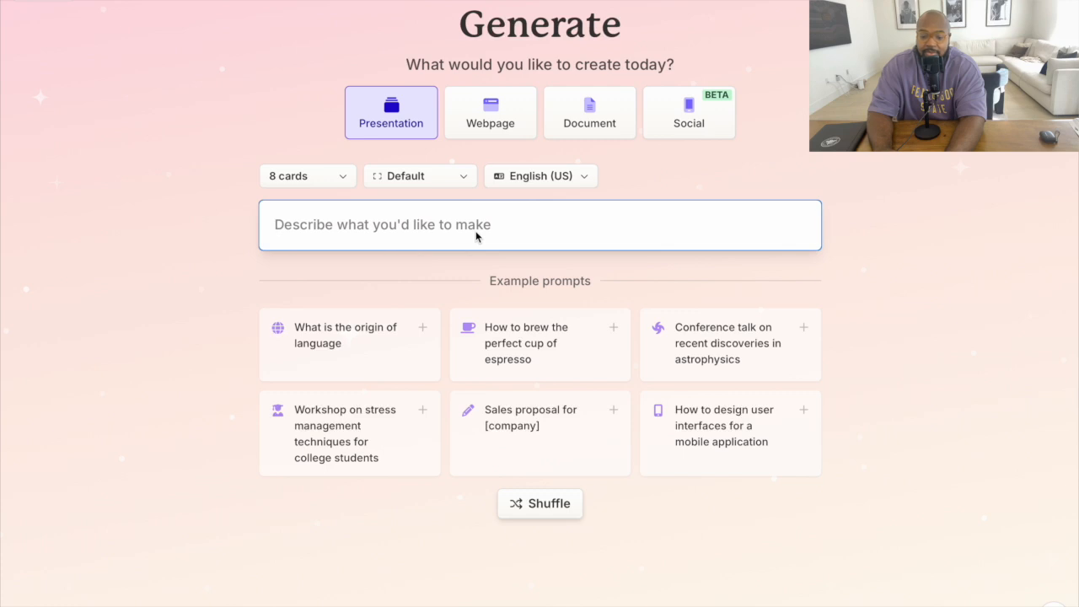
key(ctrl+v)
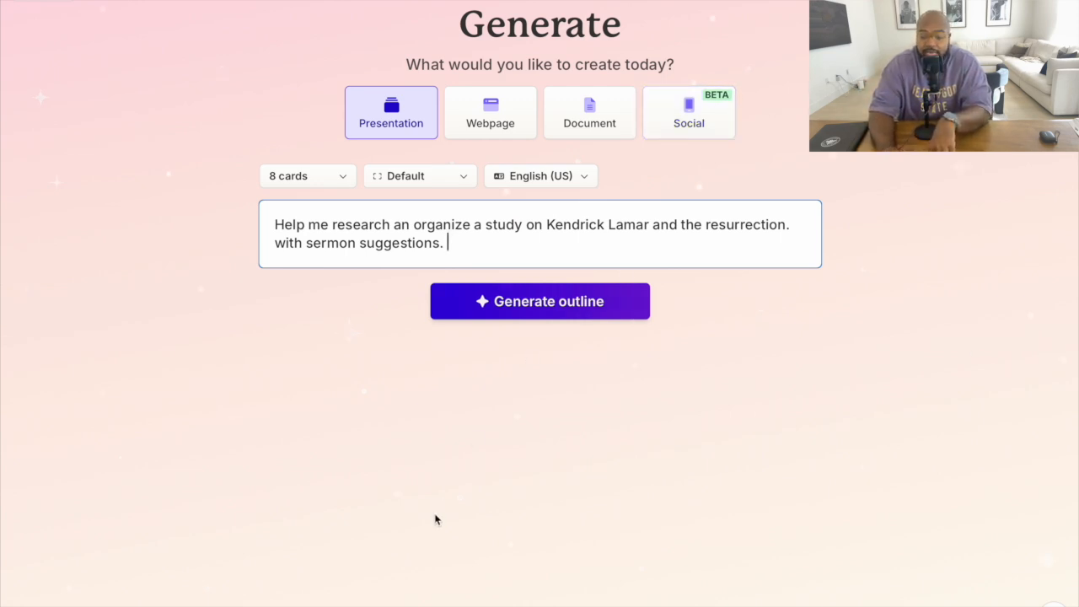
click(570, 302)
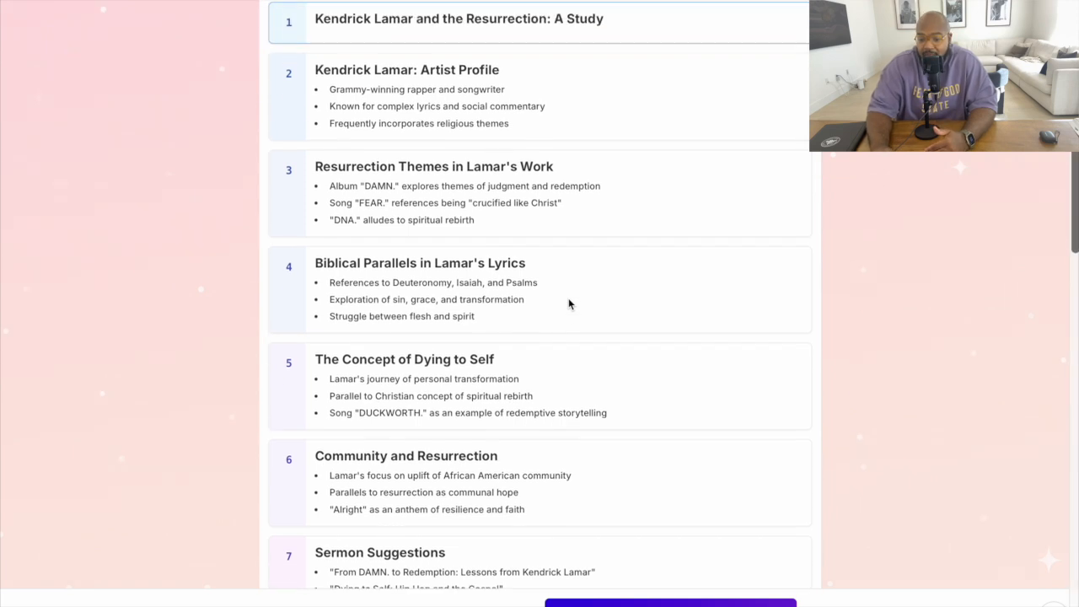
Examine the generated outline's eight cards, from the study title through the sermon suggestions and discussion questions, and go back to the prompt
scroll(487, 230, down, 3)
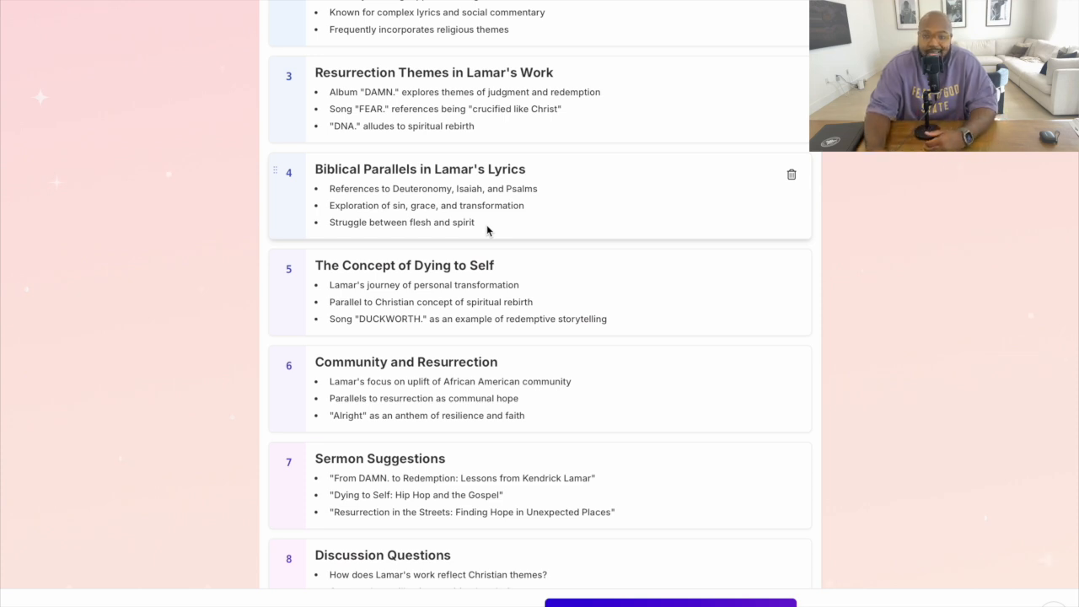
scroll(487, 229, down, 2)
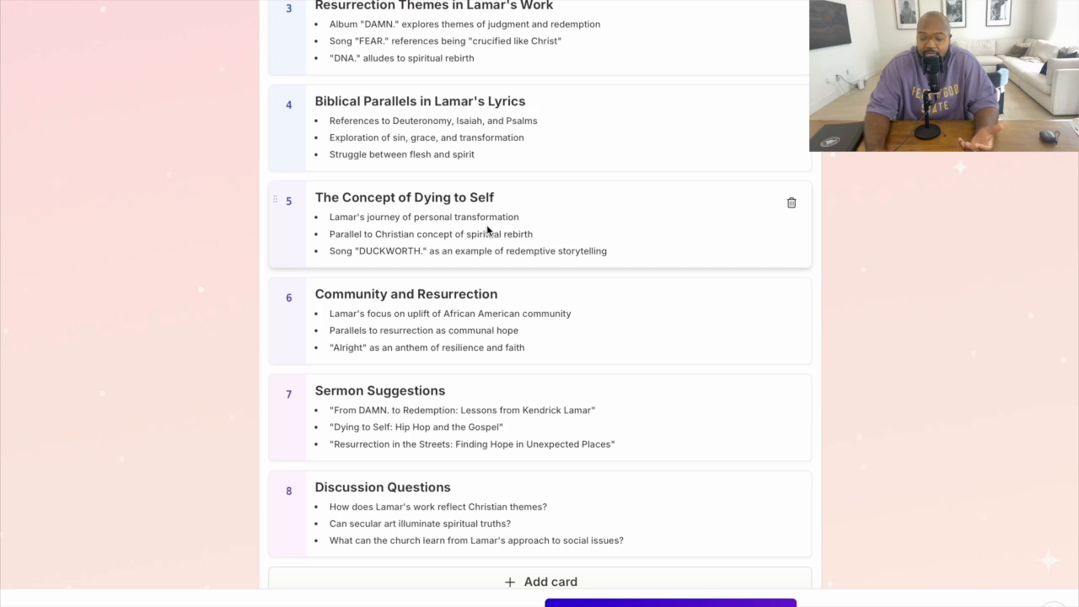
scroll(487, 229, down, 2)
scroll(487, 229, up, 8)
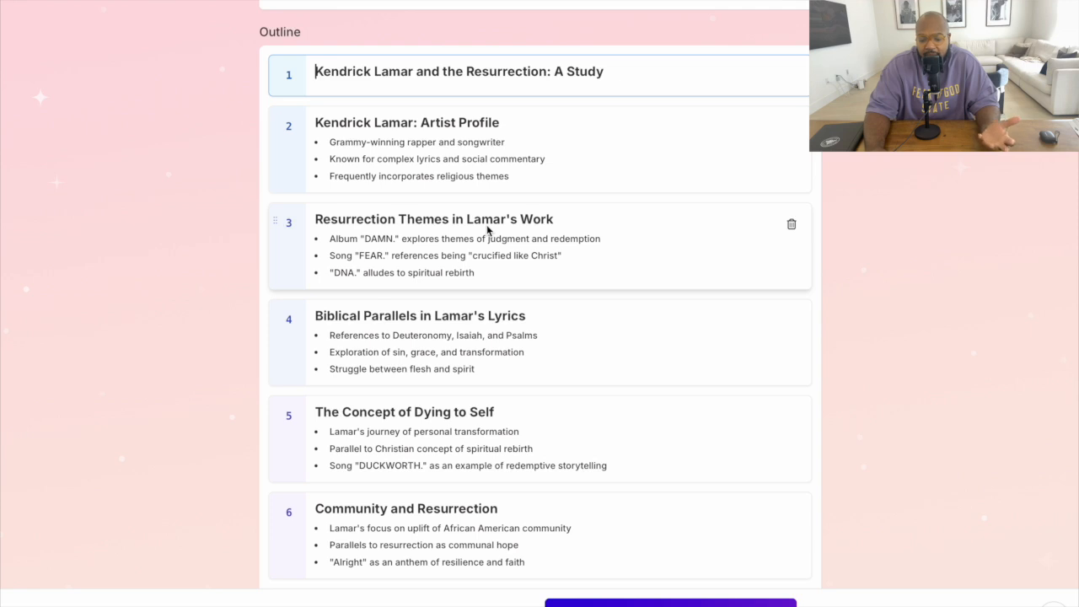
scroll(487, 229, down, 1)
scroll(487, 229, down, 5)
scroll(487, 229, up, 1)
scroll(487, 229, up, 5)
scroll(488, 229, down, 4)
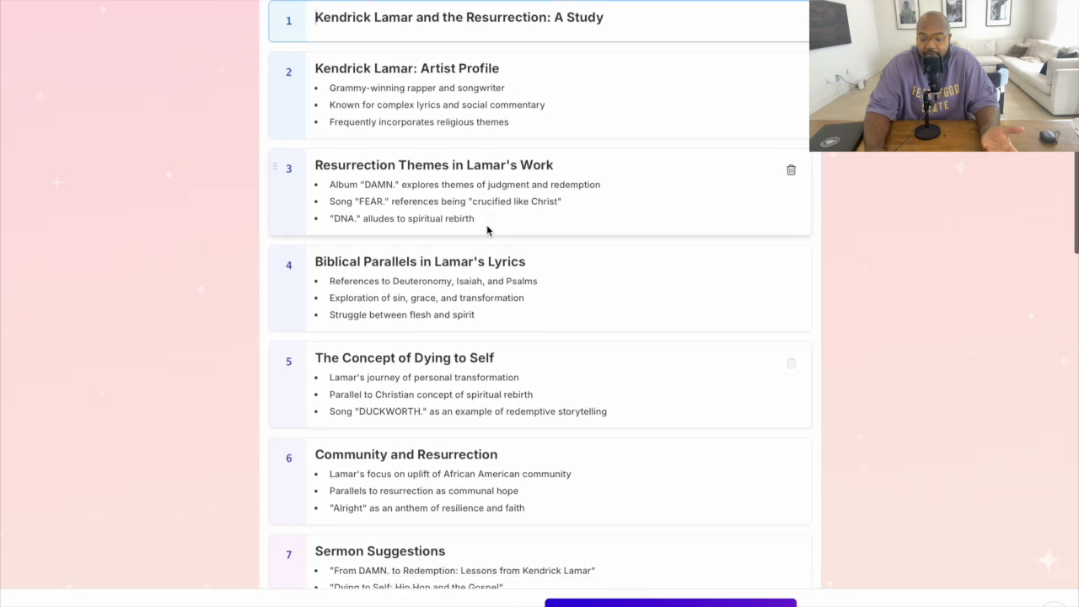
scroll(487, 229, down, 2)
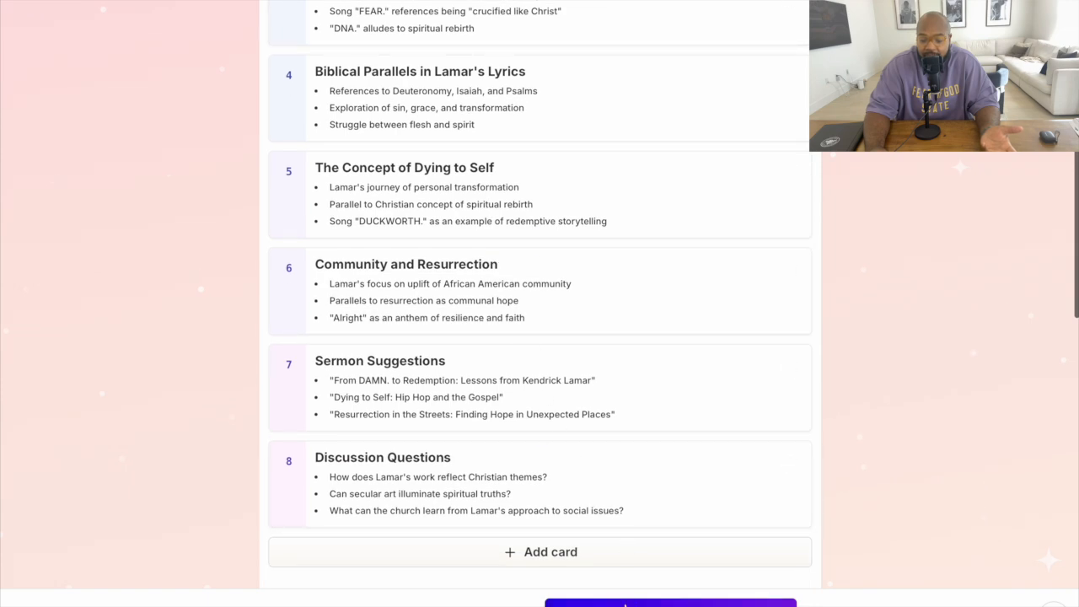
scroll(577, 347, up, 2)
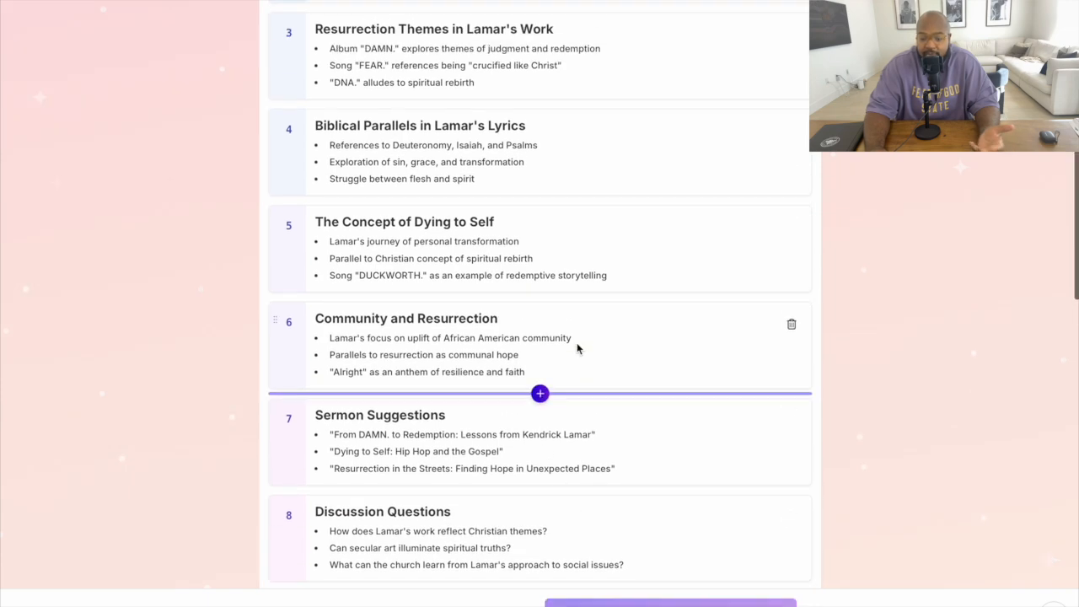
scroll(577, 347, up, 7)
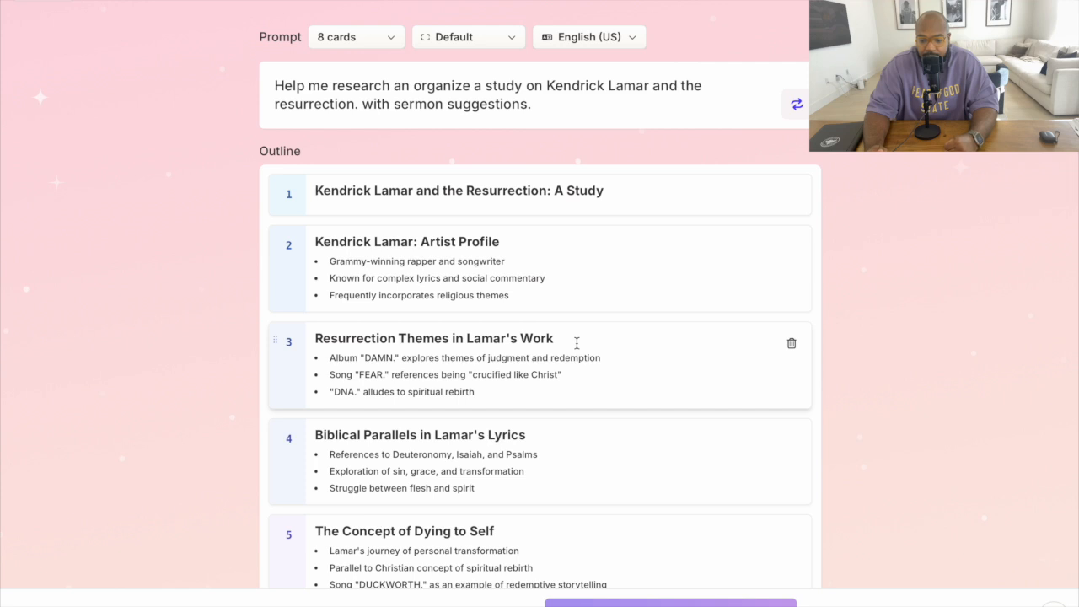
Switch to the presentation being generated and examine its Sermon Suggestions and Discussion Questions cards
key(ctrl+Tab)
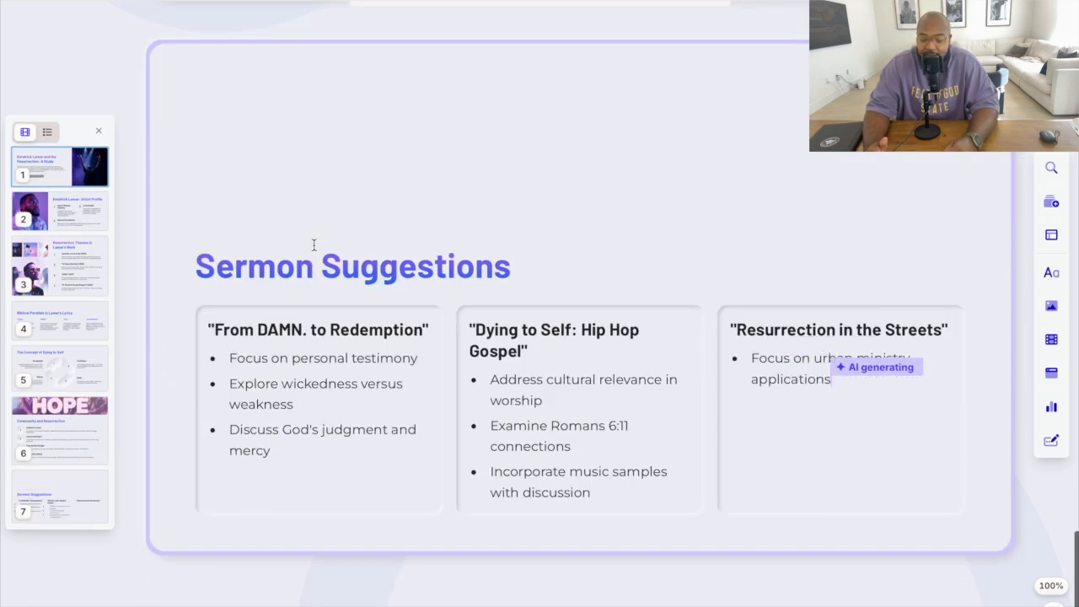
scroll(314, 245, up, 2)
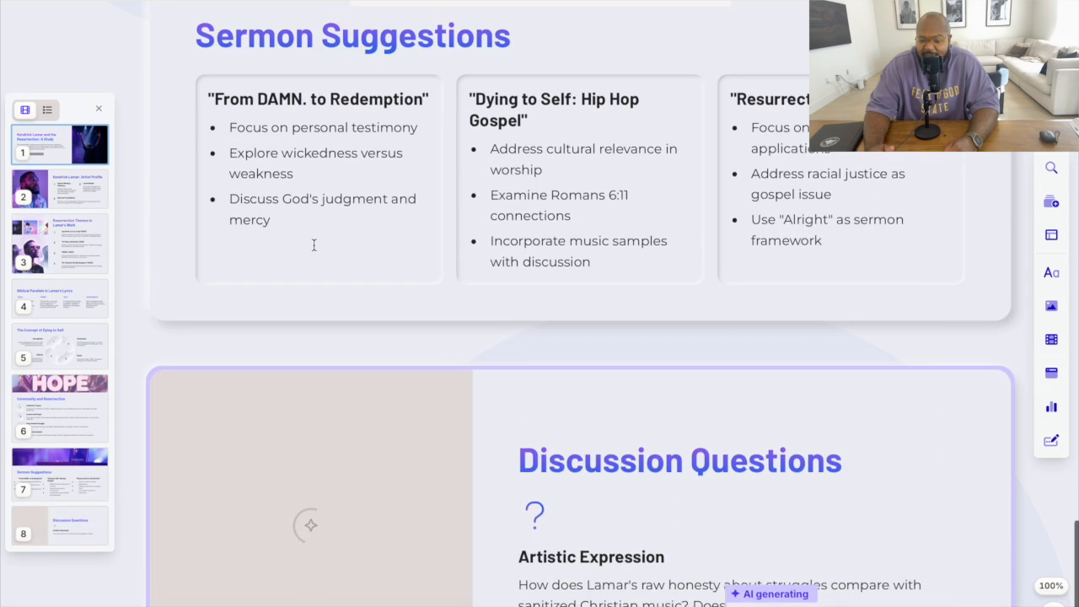
scroll(313, 244, down, 3)
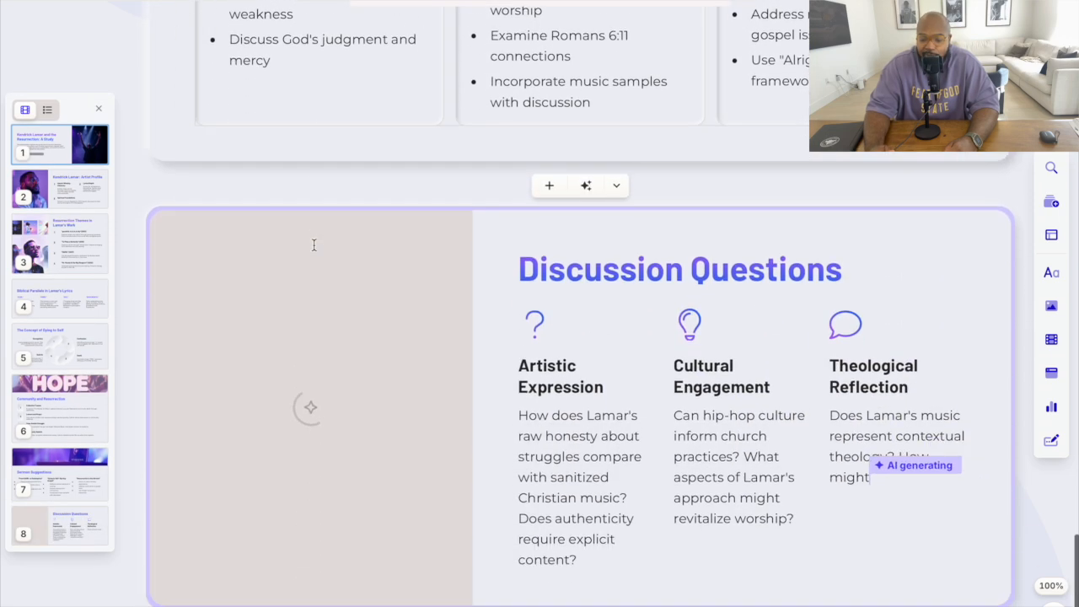
scroll(314, 245, down, 3)
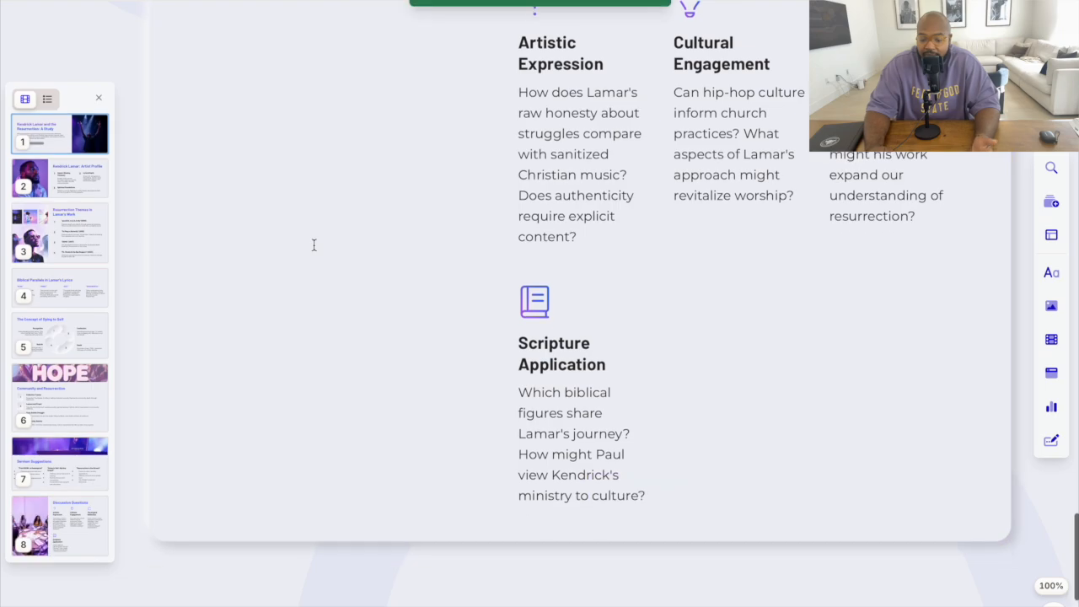
scroll(313, 244, down, 1)
scroll(313, 244, down, 3)
Return to the presentation's title card and read its introduction and the start of the artist profile card
scroll(313, 244, up, 20)
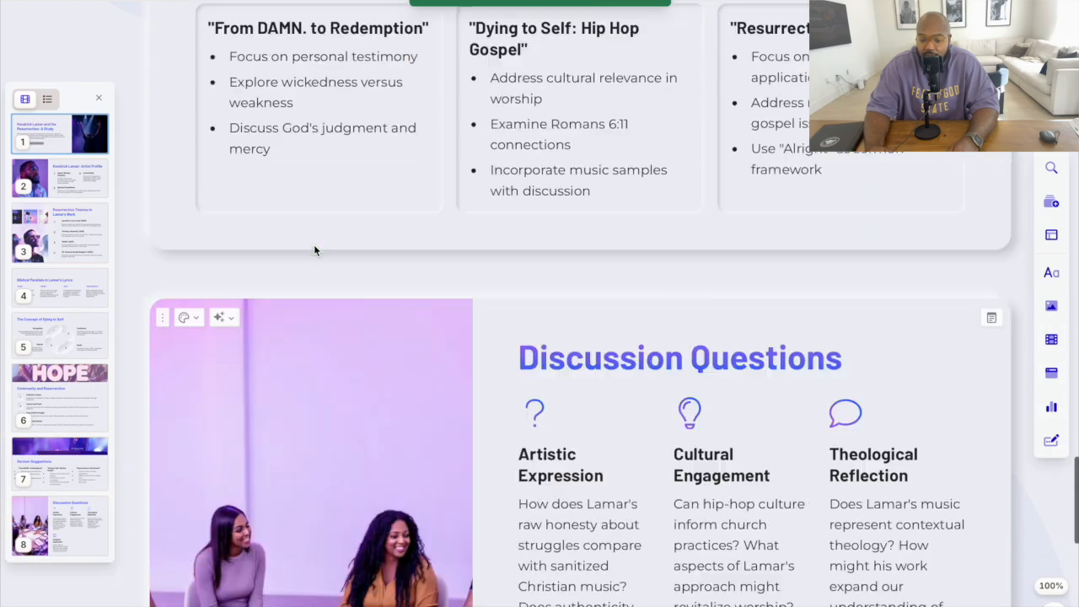
scroll(311, 245, up, 10)
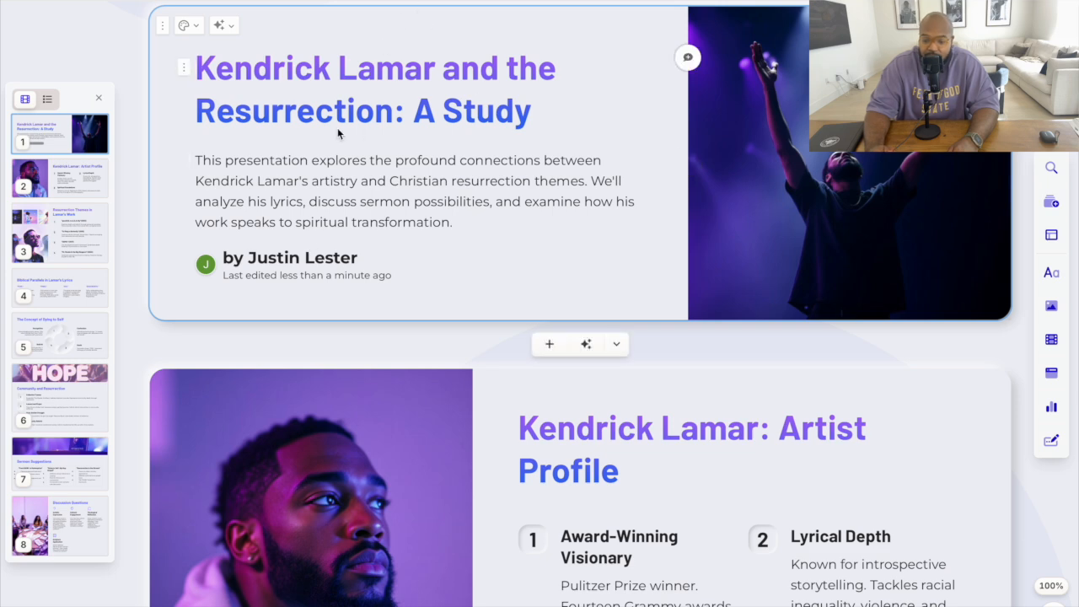
scroll(337, 127, down, 1)
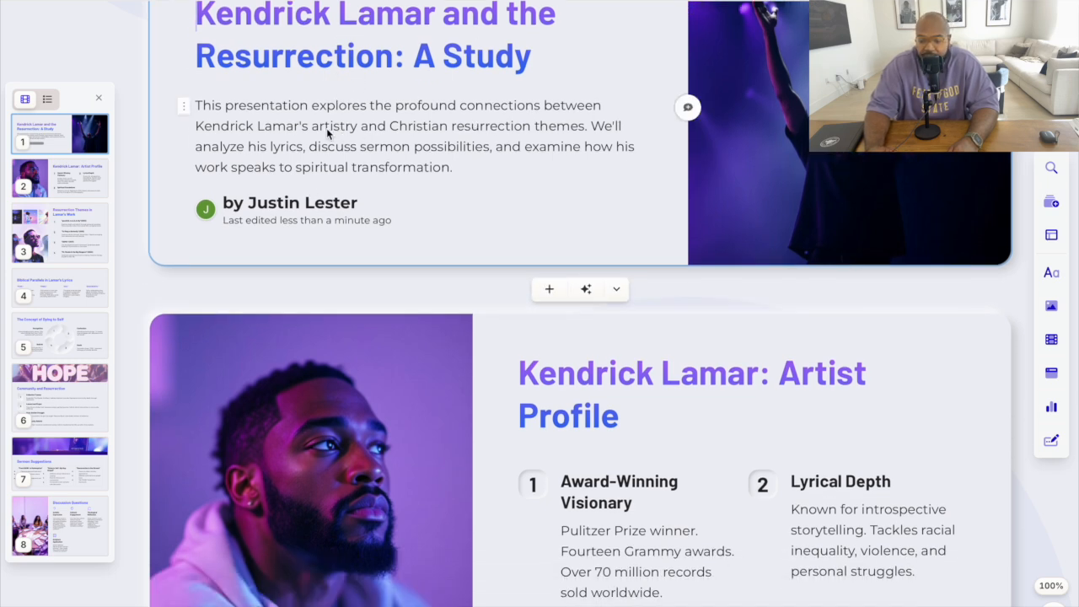
Examine the presentation's cards in order, from the artist profile through the sermon suggestions and discussion questions, and return to the title card
scroll(480, 135, down, 5)
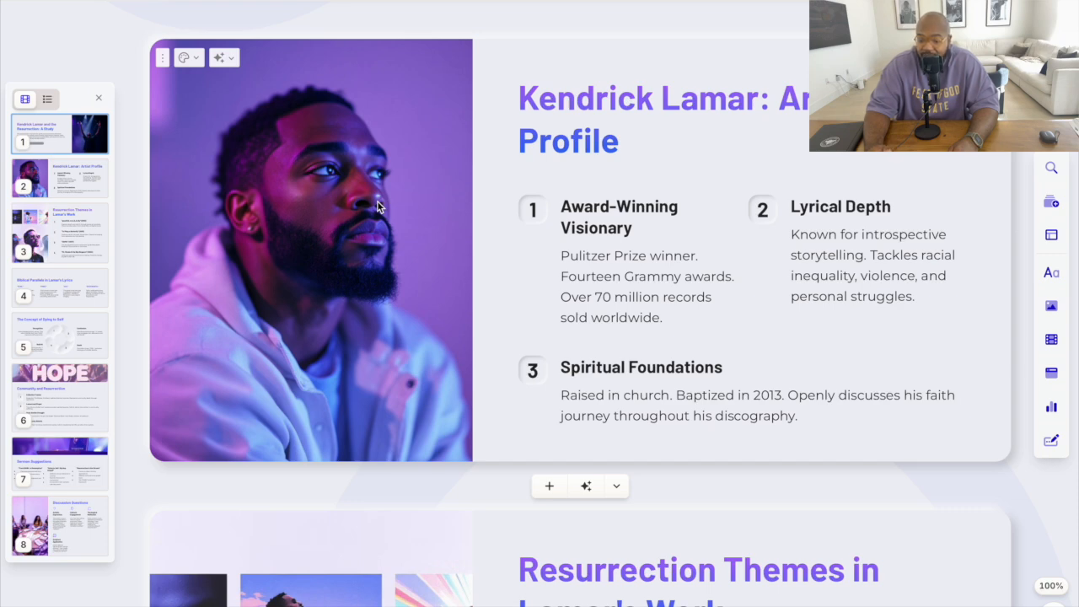
scroll(608, 285, down, 5)
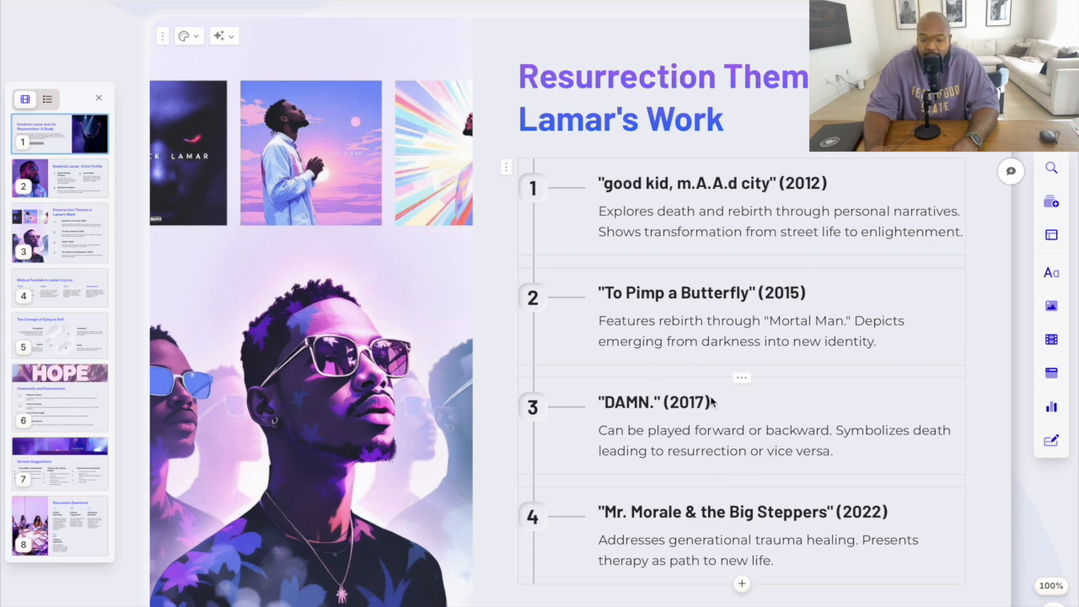
scroll(712, 402, down, 2)
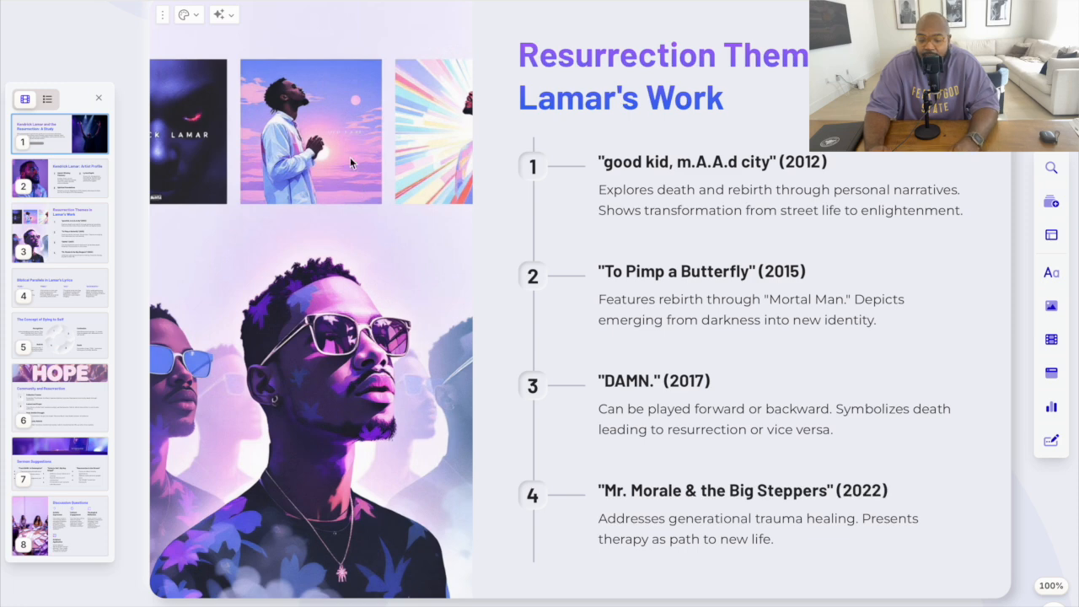
scroll(350, 157, down, 7)
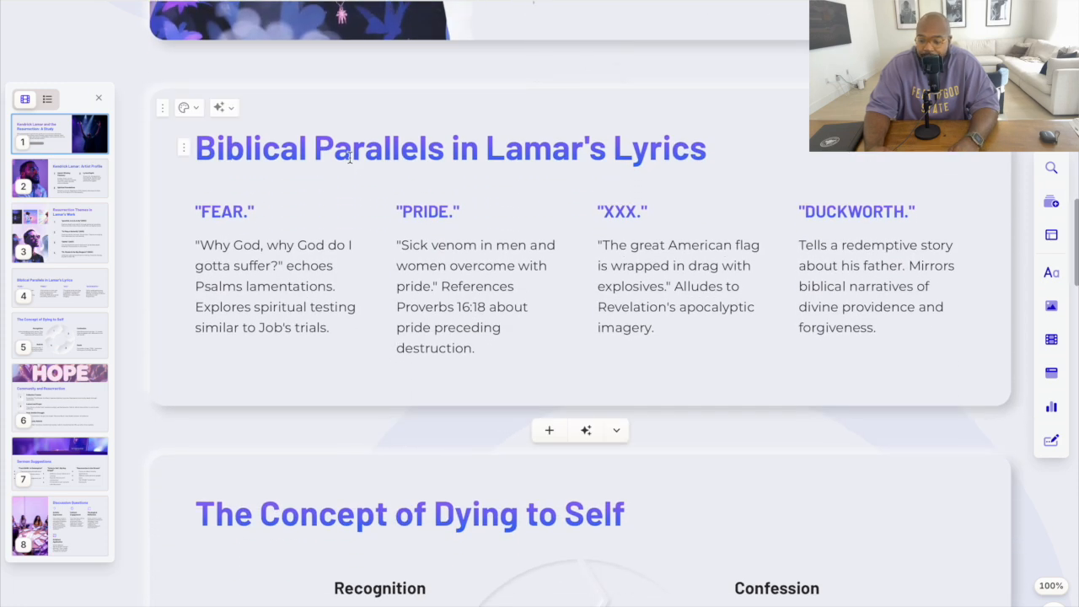
scroll(350, 156, down, 5)
scroll(349, 156, down, 1)
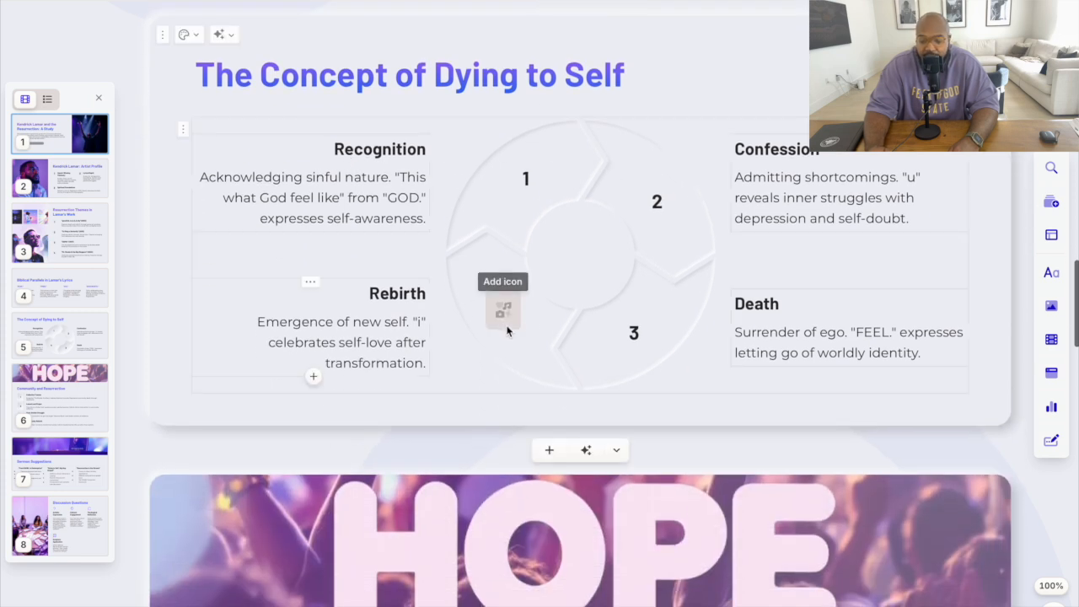
scroll(533, 317, down, 7)
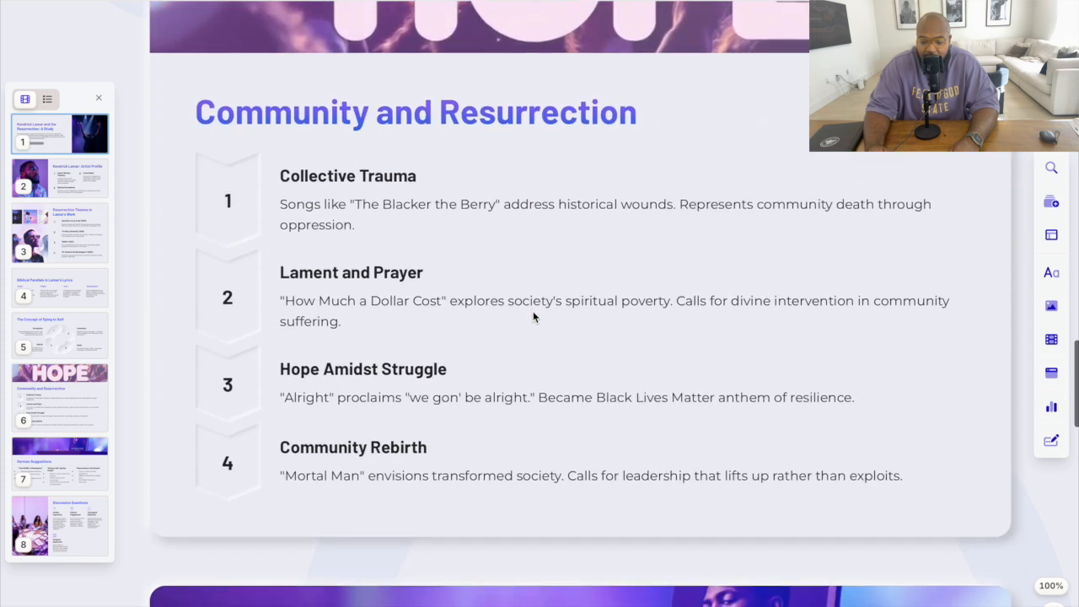
scroll(533, 317, down, 5)
scroll(533, 317, down, 3)
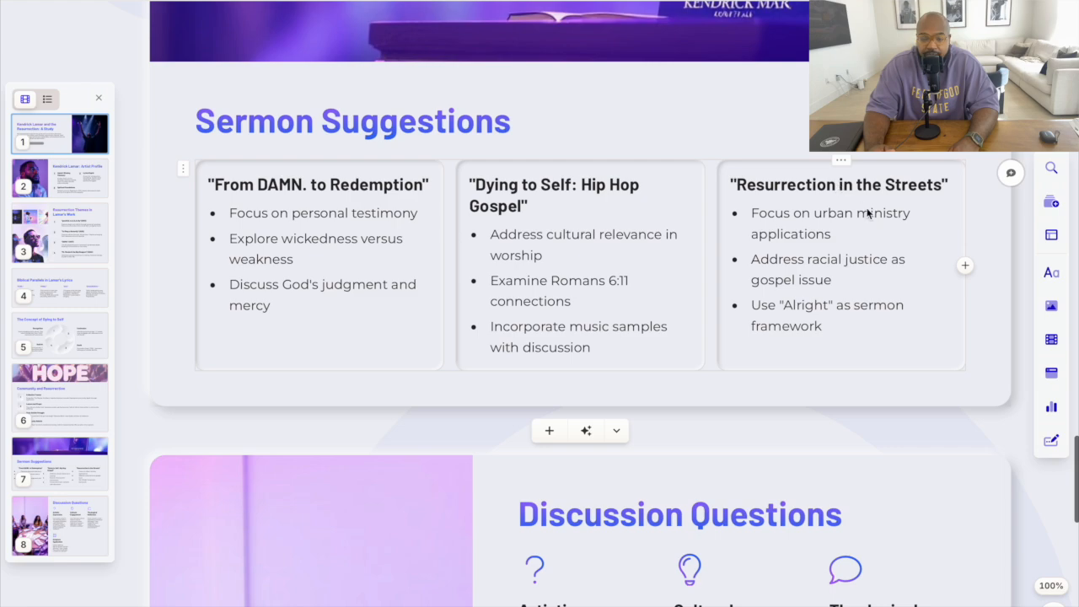
scroll(651, 350, down, 6)
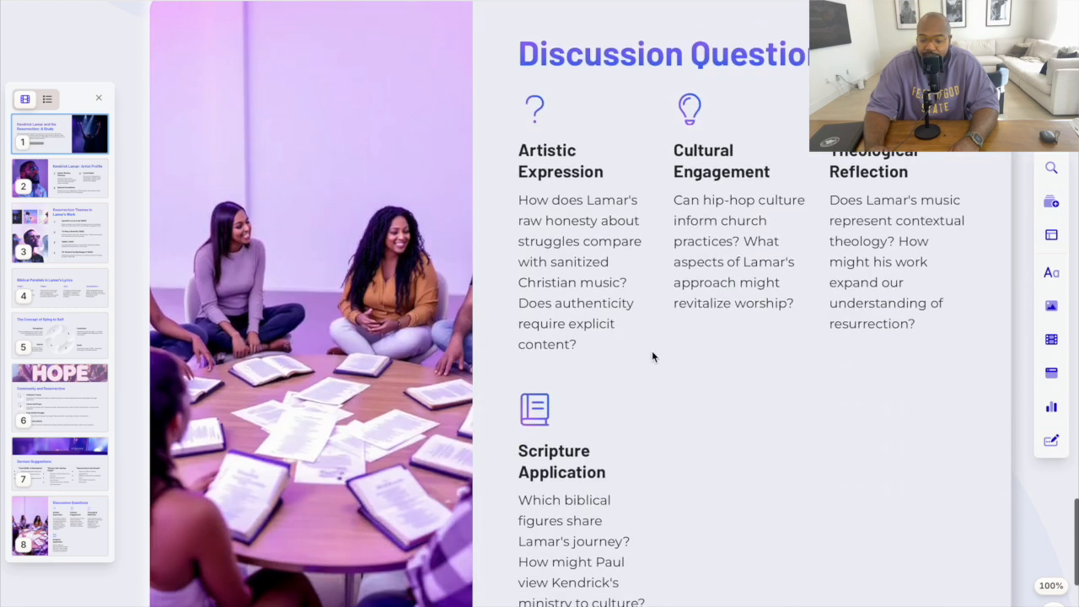
scroll(652, 351, down, 4)
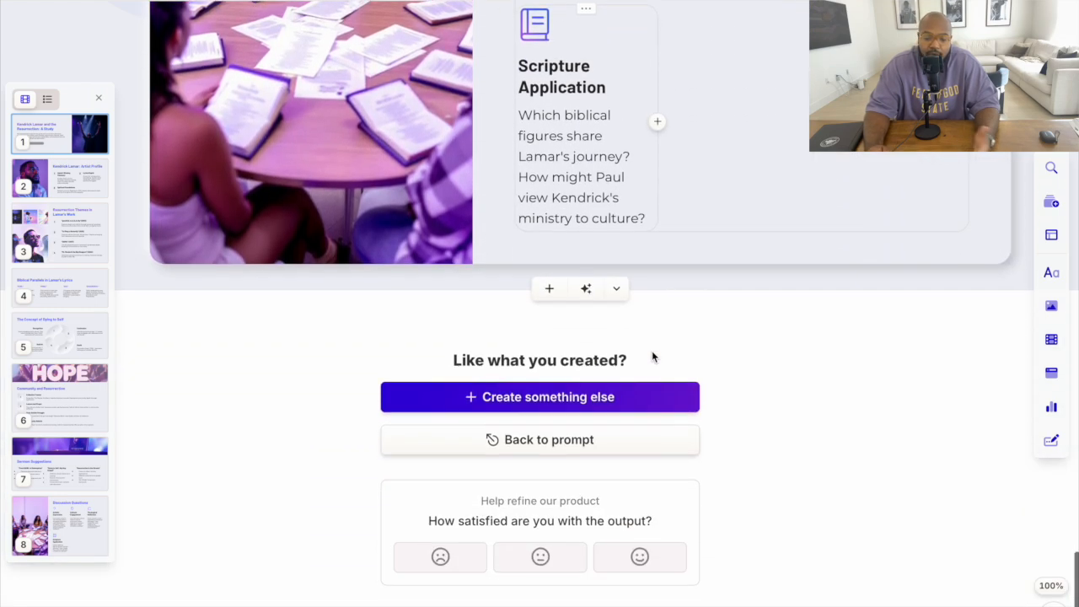
key(Home)
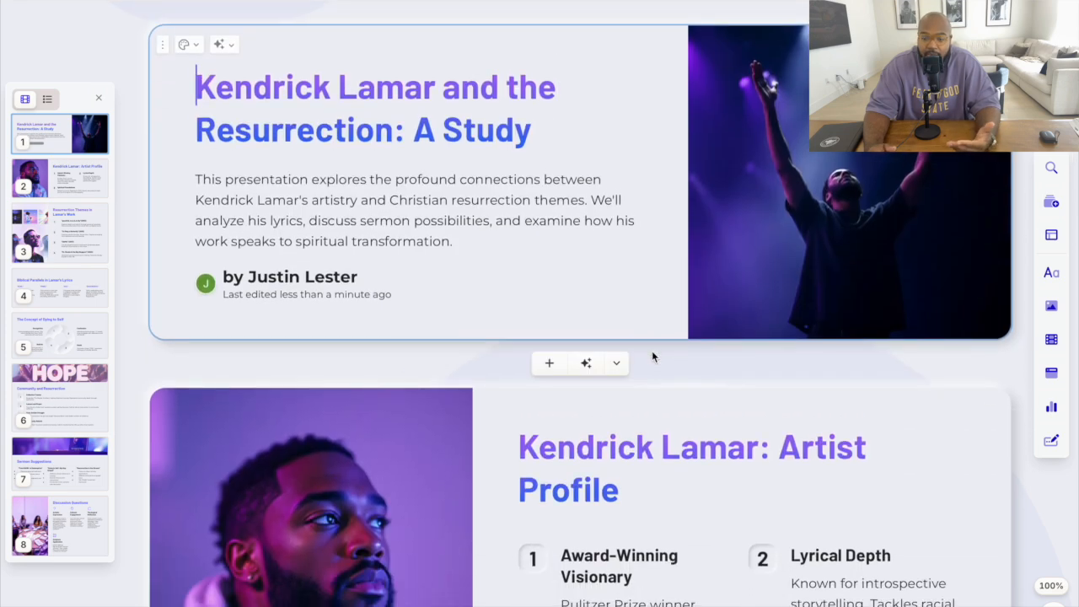